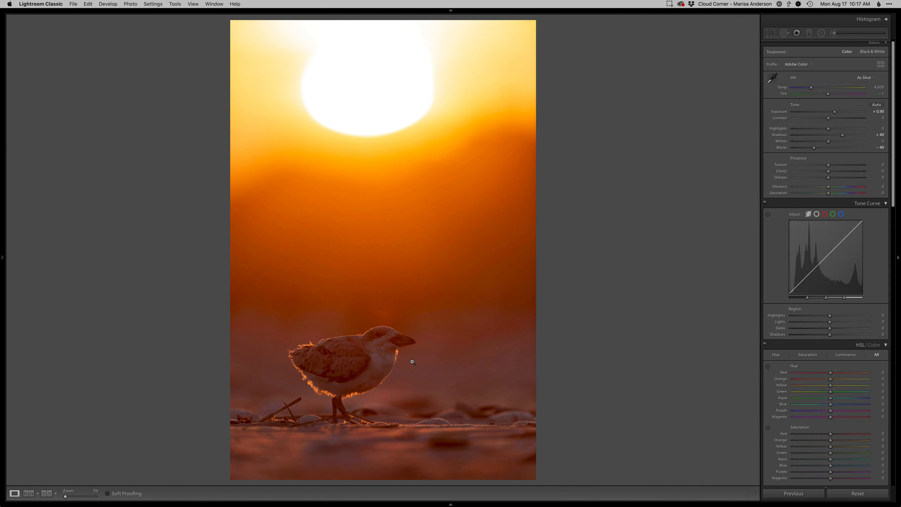
Set the photo's basic tone to Shadows +40 and Blacks −50
{"action": "key", "text": "="}
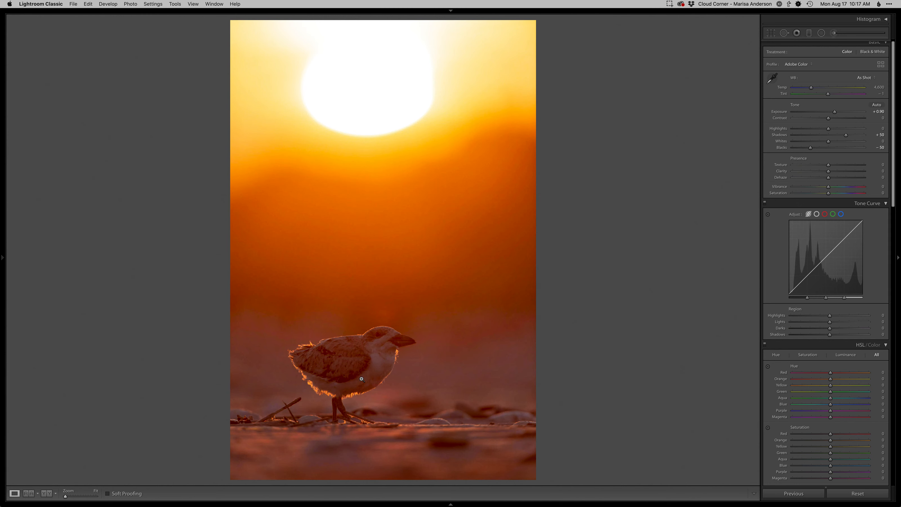
{"action": "key", "text": "-"}
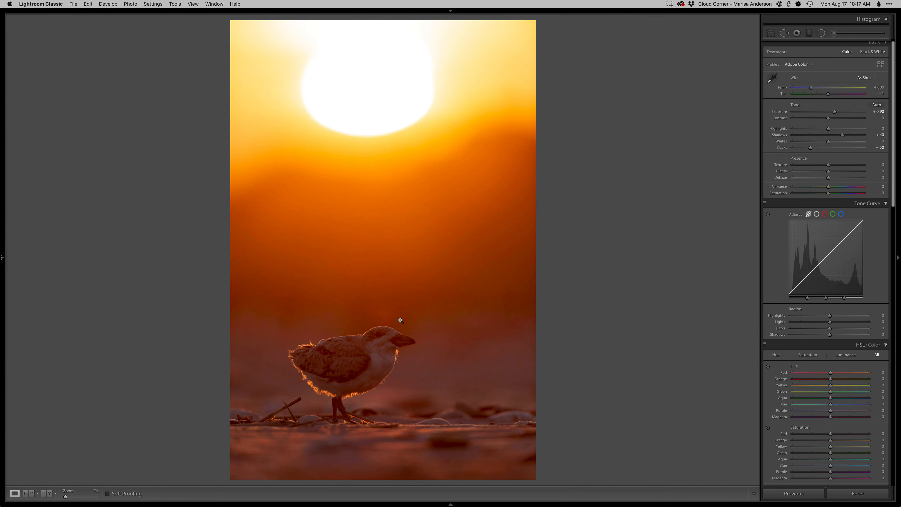
Add a graduated filter just below the sun with Exposure −0.61 and Highlights −33 to darken the sky
{"action": "key", "text": "m"}
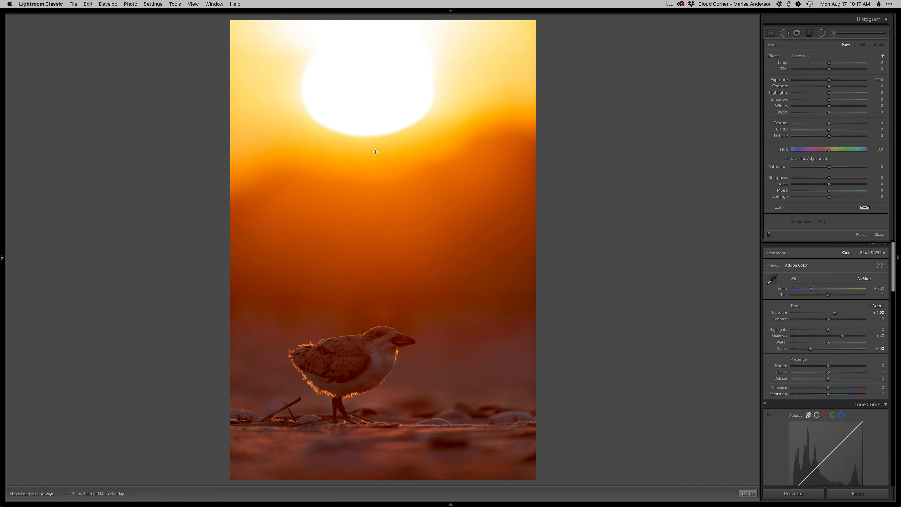
{"action": "left_click_drag", "start_coordinate": [385, 120], "coordinate": [386, 210]}
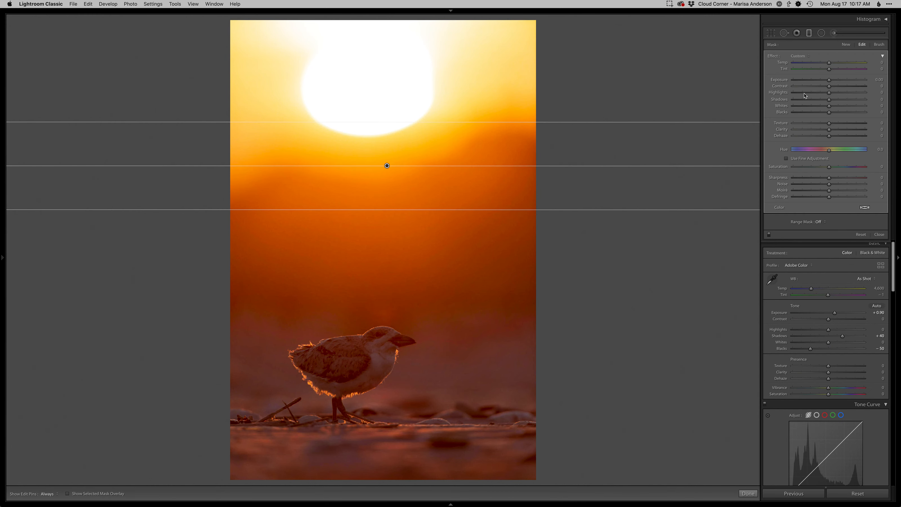
{"action": "left_click_drag", "start_coordinate": [827, 79], "coordinate": [823, 84]}
{"action": "left_click", "coordinate": [818, 94]}
Add a second graduated filter across the sun with Exposure 0 and Highlights −14, and finish the filter
{"action": "left_click_drag", "start_coordinate": [375, 47], "coordinate": [373, 160]}
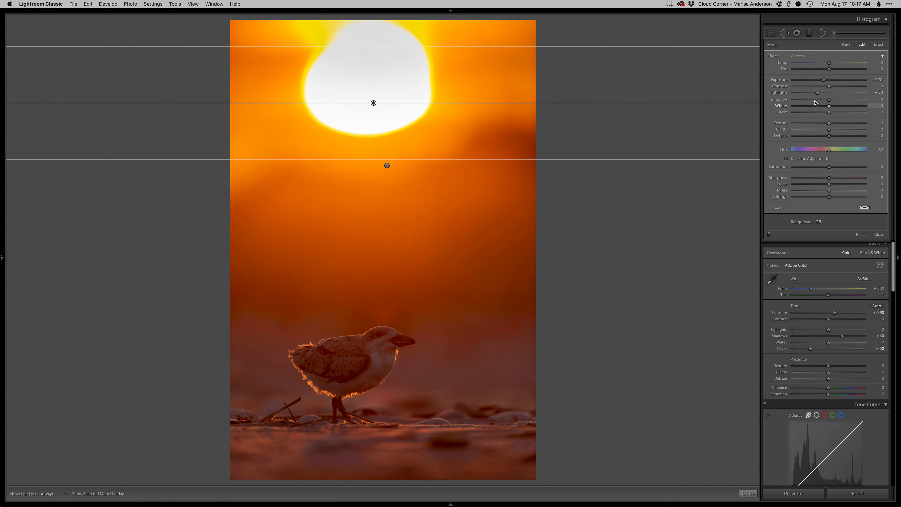
{"action": "left_click", "coordinate": [826, 80]}
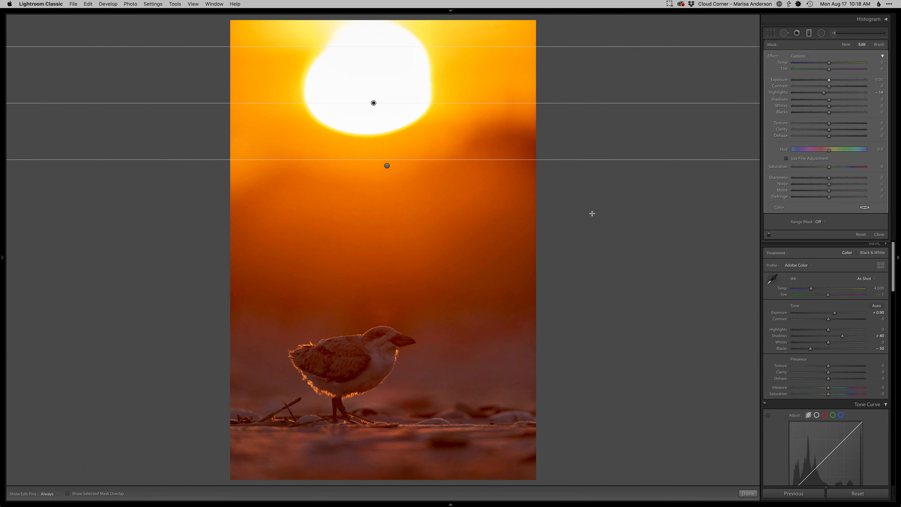
{"action": "key", "text": "m"}
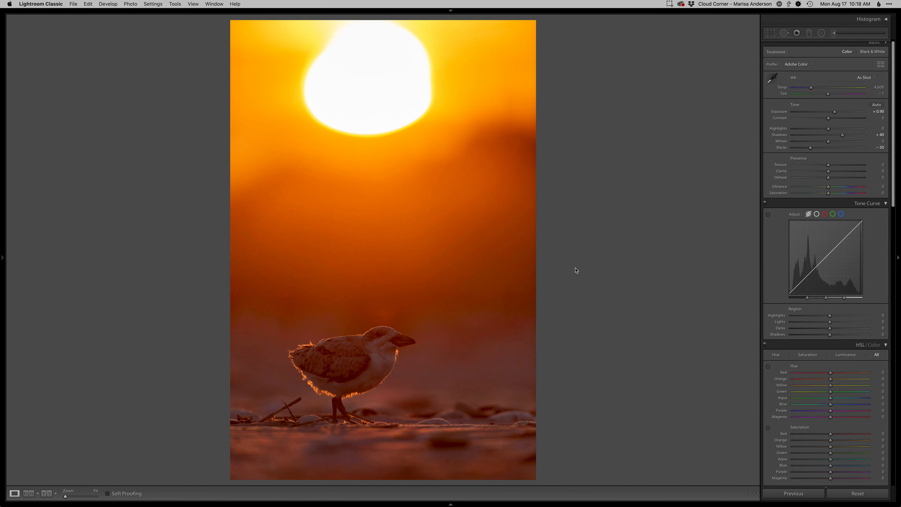
Darken the foreground sand with a graduated filter centred at the bird's feet, setting Exposure to −0.39
{"action": "key", "text": "m"}
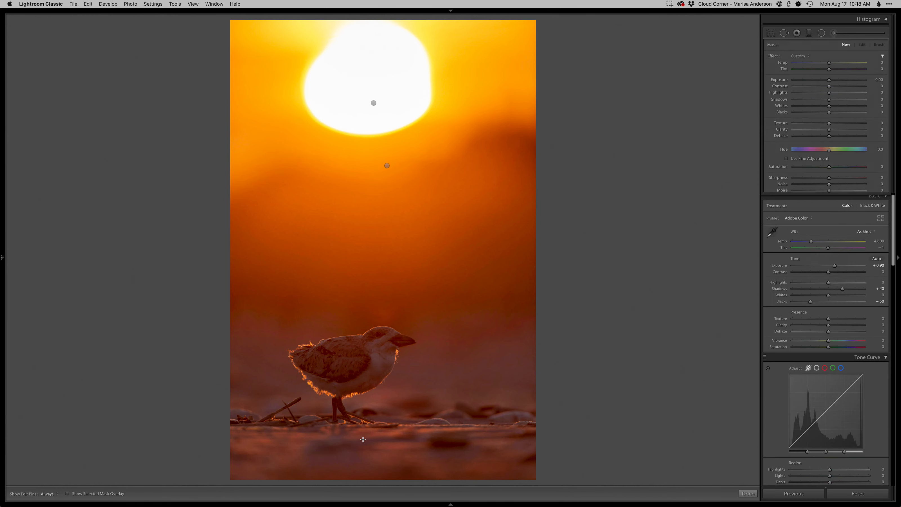
{"action": "left_click_drag", "start_coordinate": [378, 411], "coordinate": [379, 447]}
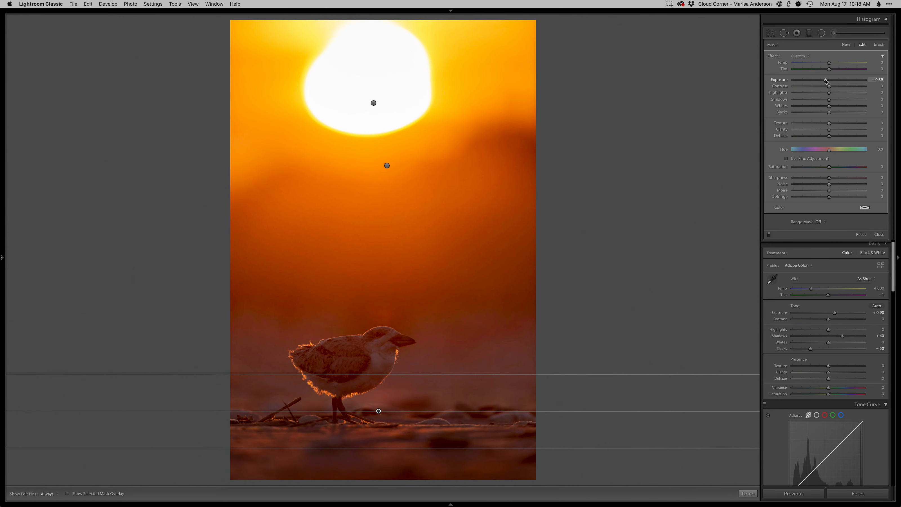
{"action": "key", "text": "m"}
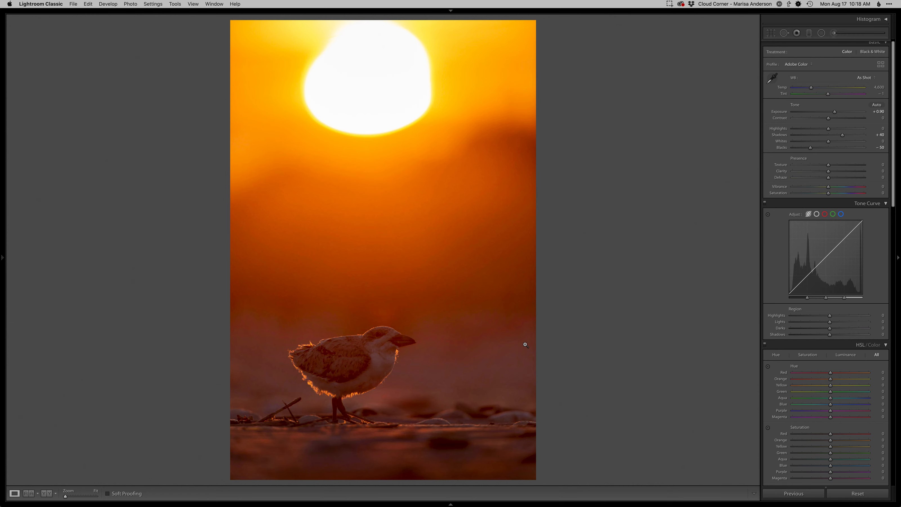
Add a graduated filter across the background just above the bird's head with Exposure −0.49
{"action": "key", "text": "m"}
{"action": "left_click_drag", "start_coordinate": [394, 276], "coordinate": [395, 338]}
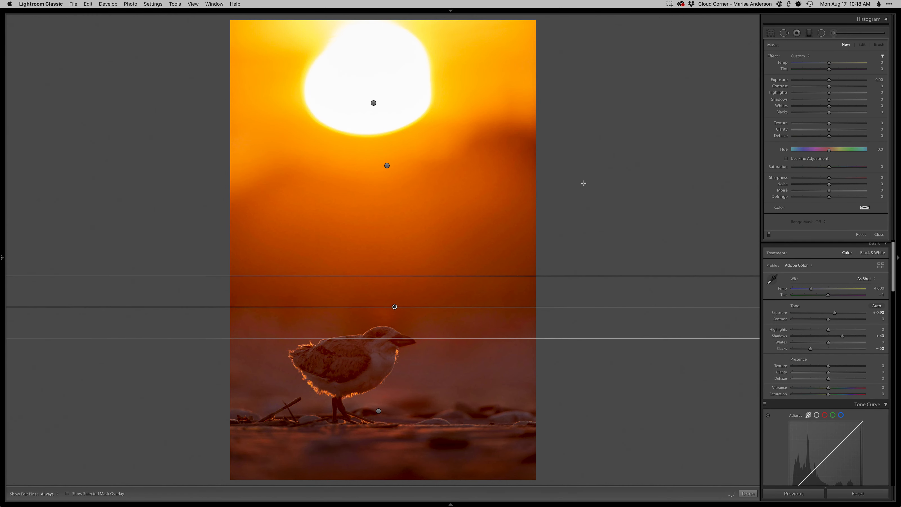
{"action": "left_click_drag", "start_coordinate": [829, 80], "coordinate": [826, 80]}
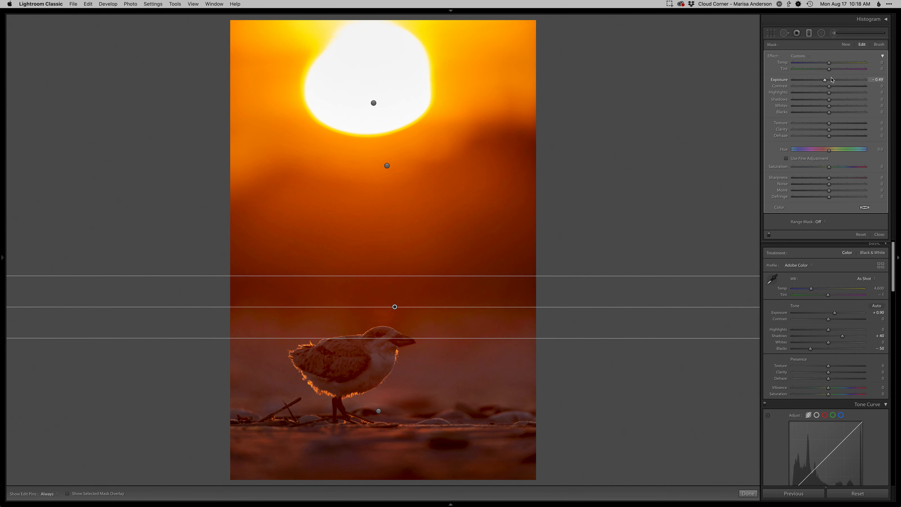
Fine-tune the exposure of the filter below the sun, recheck the filter over the sun, and close the Graduated Filter
{"action": "left_click", "coordinate": [388, 165]}
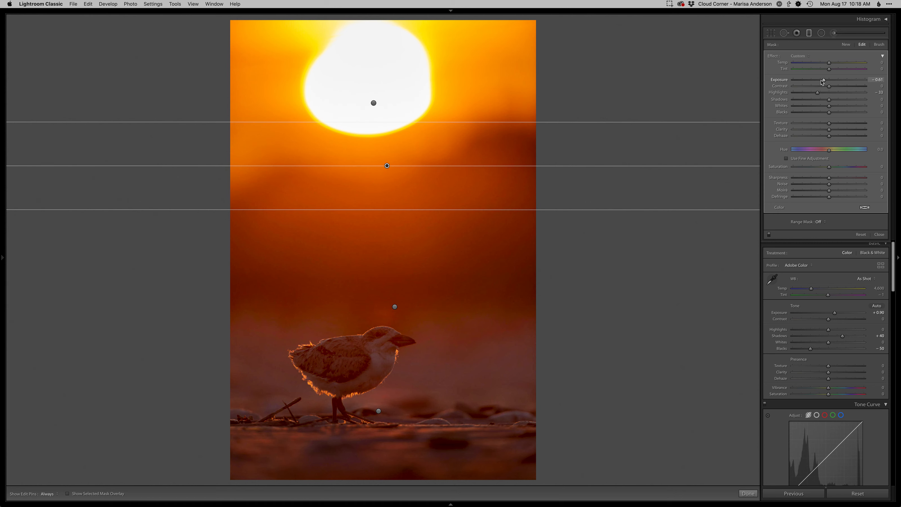
{"action": "left_click_drag", "start_coordinate": [823, 82], "coordinate": [826, 83]}
{"action": "left_click", "coordinate": [374, 103]}
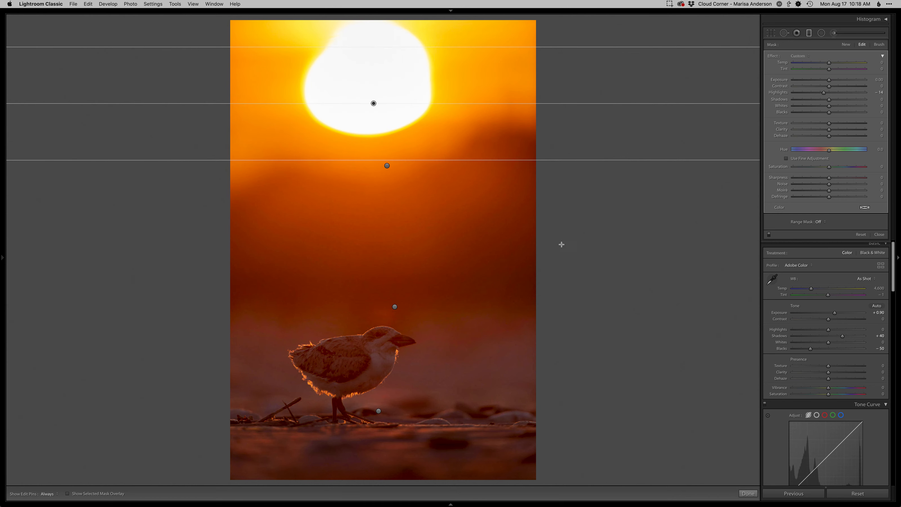
{"action": "key", "text": "m"}
Open the photo in Photoshop for editing and add a blank layer named Retouch
{"action": "key", "text": "super+e"}
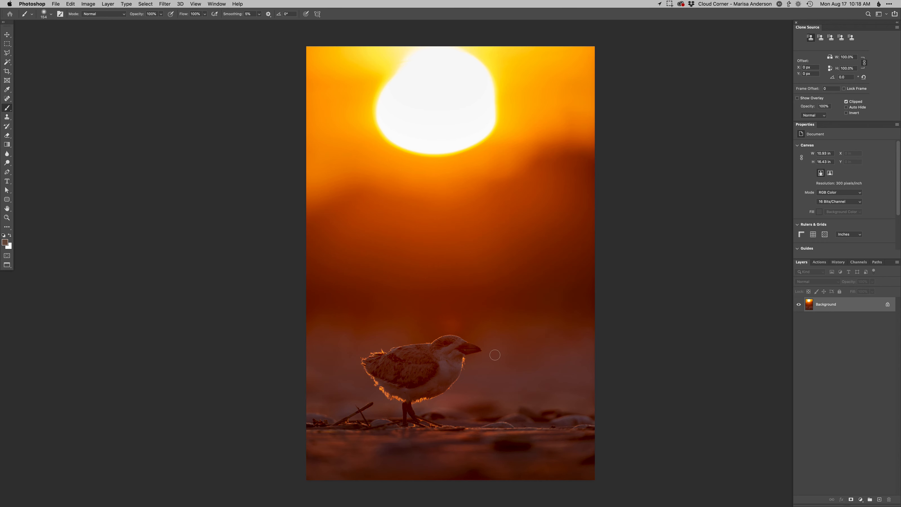
{"action": "key", "text": "F2"}
Remove the two crossed twigs behind the bird with the Spot Healing Brush
{"action": "left_click", "coordinate": [354, 413]}
{"action": "key", "text": "j"}
{"action": "left_click_drag", "start_coordinate": [404, 389], "coordinate": [422, 345]}
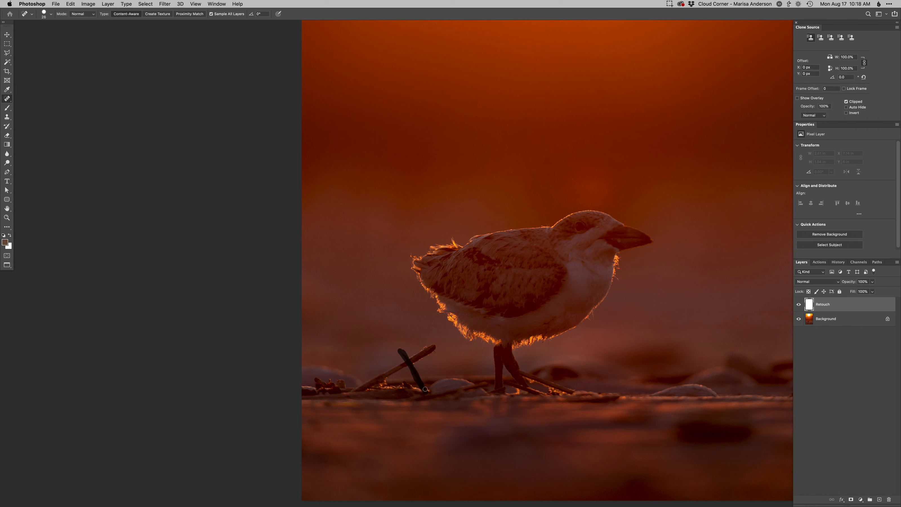
{"action": "left_click_drag", "start_coordinate": [431, 392], "coordinate": [430, 392]}
{"action": "left_click_drag", "start_coordinate": [435, 346], "coordinate": [371, 383]}
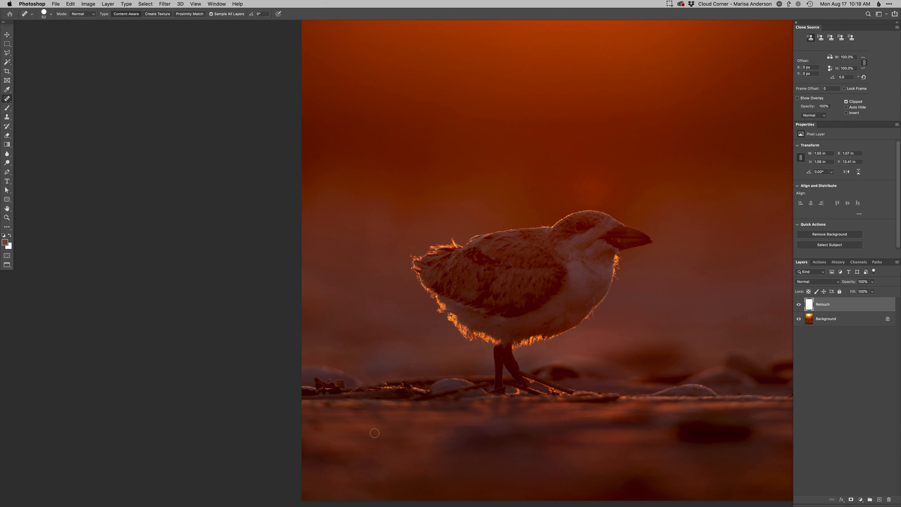
Clean up leftover twig traces and distracting spots along the beach around the bird with the Clone Stamp
{"action": "key", "text": "s"}
{"action": "left_click", "coordinate": [385, 370], "text": "alt"}
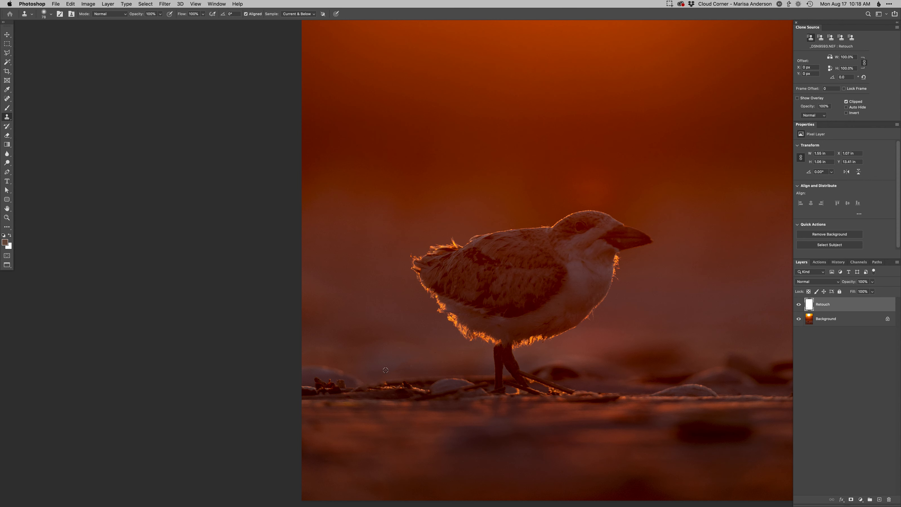
{"action": "left_click_drag", "start_coordinate": [409, 362], "coordinate": [409, 366]}
{"action": "left_click", "coordinate": [411, 366], "text": "alt"}
{"action": "left_click_drag", "start_coordinate": [499, 366], "coordinate": [331, 367]}
{"action": "left_click_drag", "start_coordinate": [461, 381], "coordinate": [471, 317]}
{"action": "mouse_move", "coordinate": [509, 382]}
{"action": "left_mouse_down"}
{"action": "mouse_move", "coordinate": [587, 370]}
{"action": "mouse_move", "coordinate": [549, 380]}
{"action": "mouse_move", "coordinate": [574, 385]}
{"action": "left_mouse_up"}
{"action": "left_click_drag", "start_coordinate": [703, 397], "coordinate": [715, 397]}
{"action": "left_click", "coordinate": [539, 366], "text": "alt"}
{"action": "left_click_drag", "start_coordinate": [536, 366], "coordinate": [521, 441]}
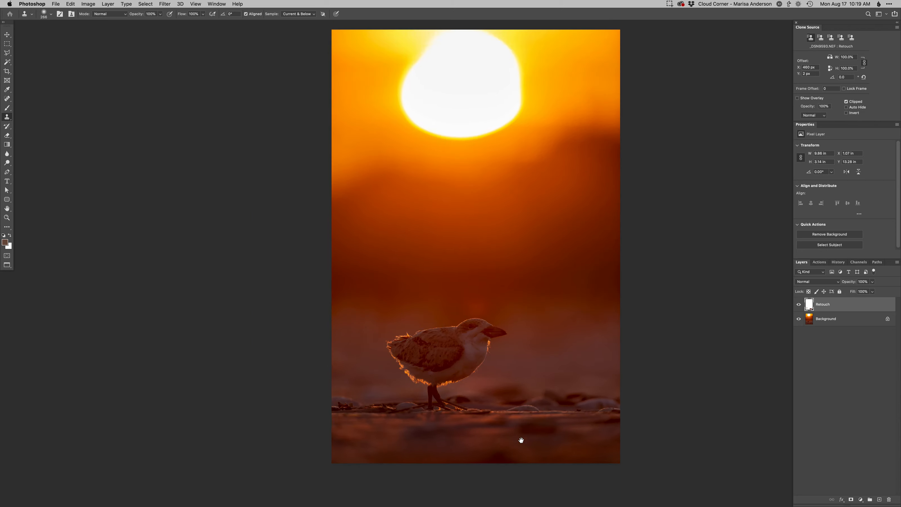
Clone nearby dark background over the reddish glow spot above the bird's head
{"action": "left_click", "coordinate": [471, 318], "text": "super"}
{"action": "left_click", "coordinate": [404, 301], "text": "alt"}
{"action": "mouse_move", "coordinate": [474, 312]}
{"action": "left_mouse_down"}
{"action": "mouse_move", "coordinate": [480, 321]}
{"action": "mouse_move", "coordinate": [474, 318]}
{"action": "left_mouse_up"}
{"action": "left_click", "coordinate": [516, 302], "text": "alt"}
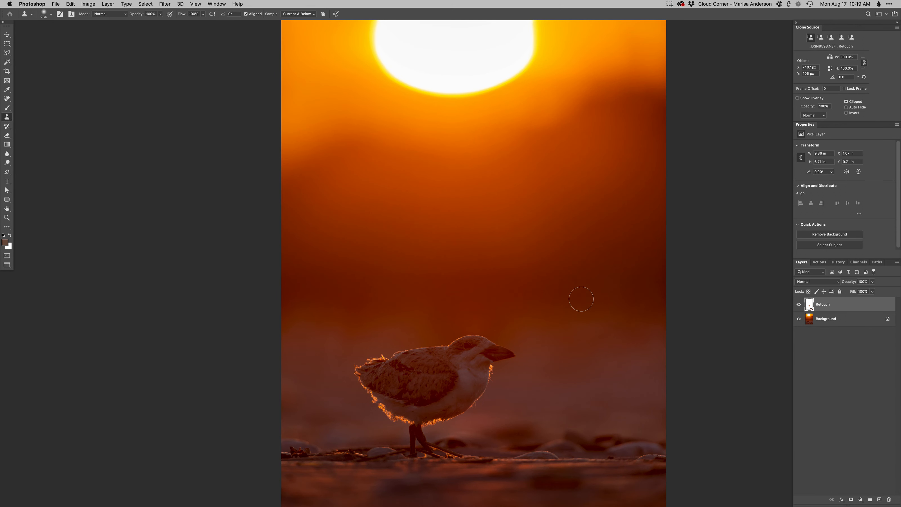
{"action": "left_click", "coordinate": [514, 343], "text": "alt+super"}
{"action": "left_click_drag", "start_coordinate": [507, 361], "coordinate": [483, 502]}
{"action": "mouse_move", "coordinate": [519, 409]}
{"action": "left_mouse_down"}
{"action": "mouse_move", "coordinate": [522, 286]}
{"action": "mouse_move", "coordinate": [528, 402]}
{"action": "left_mouse_up"}
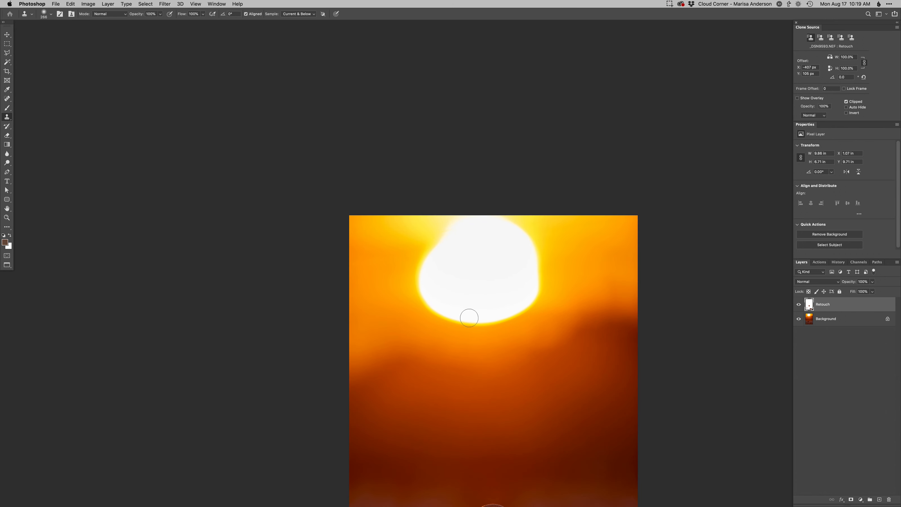
Add a second blank Retouch layer and move it to the top of the layer stack
{"action": "key", "text": "F2"}
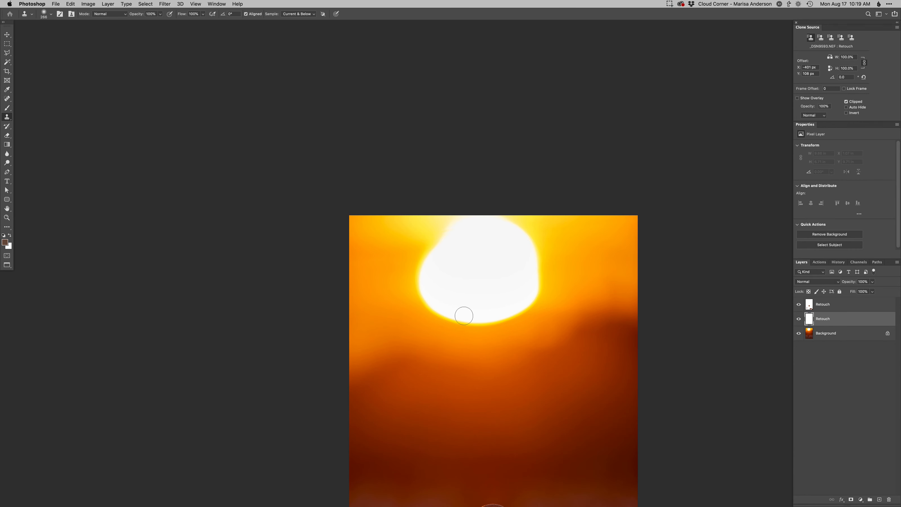
{"action": "key", "text": "super+]"}
Paint over the blown-out white sun with a soft brush, using yellow sampled from the glow beside it
{"action": "key", "text": "b"}
{"action": "scroll", "coordinate": [476, 272], "scroll_direction": "up", "scroll_amount": 2}
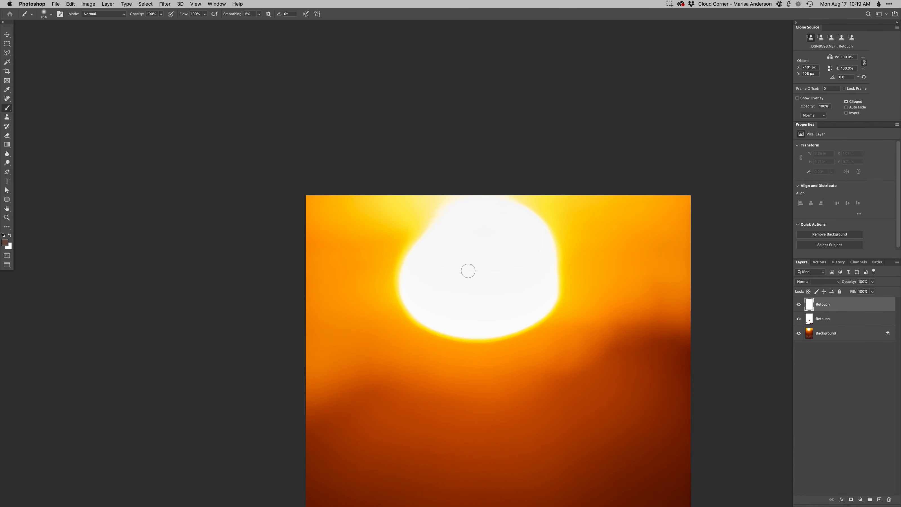
{"action": "left_click", "coordinate": [463, 270], "text": "ctrl"}
{"action": "left_click_drag", "start_coordinate": [449, 301], "coordinate": [459, 301]}
{"action": "left_click", "coordinate": [423, 214], "text": "alt"}
{"action": "mouse_move", "coordinate": [424, 247]}
{"action": "left_mouse_down"}
{"action": "mouse_move", "coordinate": [412, 289]}
{"action": "mouse_move", "coordinate": [422, 248]}
{"action": "mouse_move", "coordinate": [416, 301]}
{"action": "mouse_move", "coordinate": [440, 313]}
{"action": "mouse_move", "coordinate": [431, 292]}
{"action": "mouse_move", "coordinate": [449, 329]}
{"action": "left_mouse_up"}
{"action": "key", "text": "super+z"}
{"action": "key", "text": "super+z"}
{"action": "left_click", "coordinate": [560, 288]}
{"action": "mouse_move", "coordinate": [548, 286]}
{"action": "left_mouse_down"}
{"action": "mouse_move", "coordinate": [498, 324]}
{"action": "mouse_move", "coordinate": [462, 324]}
{"action": "mouse_move", "coordinate": [510, 288]}
{"action": "mouse_move", "coordinate": [546, 291]}
{"action": "mouse_move", "coordinate": [529, 219]}
{"action": "mouse_move", "coordinate": [510, 210]}
{"action": "mouse_move", "coordinate": [525, 236]}
{"action": "mouse_move", "coordinate": [516, 246]}
{"action": "mouse_move", "coordinate": [495, 209]}
{"action": "mouse_move", "coordinate": [466, 232]}
{"action": "mouse_move", "coordinate": [476, 221]}
{"action": "mouse_move", "coordinate": [464, 201]}
{"action": "mouse_move", "coordinate": [435, 245]}
{"action": "mouse_move", "coordinate": [457, 232]}
{"action": "mouse_move", "coordinate": [430, 248]}
{"action": "mouse_move", "coordinate": [411, 276]}
{"action": "mouse_move", "coordinate": [425, 314]}
{"action": "mouse_move", "coordinate": [453, 316]}
{"action": "mouse_move", "coordinate": [464, 244]}
{"action": "mouse_move", "coordinate": [450, 267]}
{"action": "mouse_move", "coordinate": [475, 311]}
{"action": "mouse_move", "coordinate": [469, 329]}
{"action": "mouse_move", "coordinate": [485, 330]}
{"action": "mouse_move", "coordinate": [418, 288]}
{"action": "mouse_move", "coordinate": [421, 262]}
{"action": "mouse_move", "coordinate": [460, 214]}
{"action": "mouse_move", "coordinate": [496, 311]}
{"action": "mouse_move", "coordinate": [522, 315]}
{"action": "mouse_move", "coordinate": [538, 281]}
{"action": "mouse_move", "coordinate": [536, 223]}
{"action": "mouse_move", "coordinate": [489, 195]}
{"action": "mouse_move", "coordinate": [446, 206]}
{"action": "mouse_move", "coordinate": [422, 245]}
{"action": "mouse_move", "coordinate": [436, 195]}
{"action": "left_mouse_up"}
Add a mask to the painted sun layer, refine the sun's edges with black paint, and apply the mask
{"action": "key", "text": "super+m"}
{"action": "left_click_drag", "start_coordinate": [468, 365], "coordinate": [465, 364]}
{"action": "key", "text": "x"}
{"action": "left_click_drag", "start_coordinate": [473, 352], "coordinate": [426, 345]}
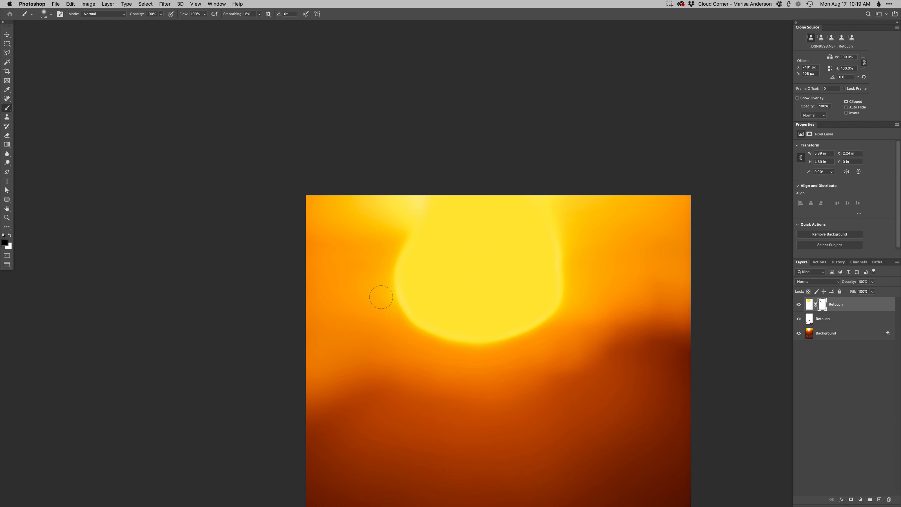
{"action": "key", "text": "super+shift+m"}
Add a Curves adjustment layer clipped to the painted sun layer and raise its midtones to brighten the sun
{"action": "key", "text": "super+m"}
{"action": "key", "text": "Return"}
{"action": "key", "text": "alt+super+g"}
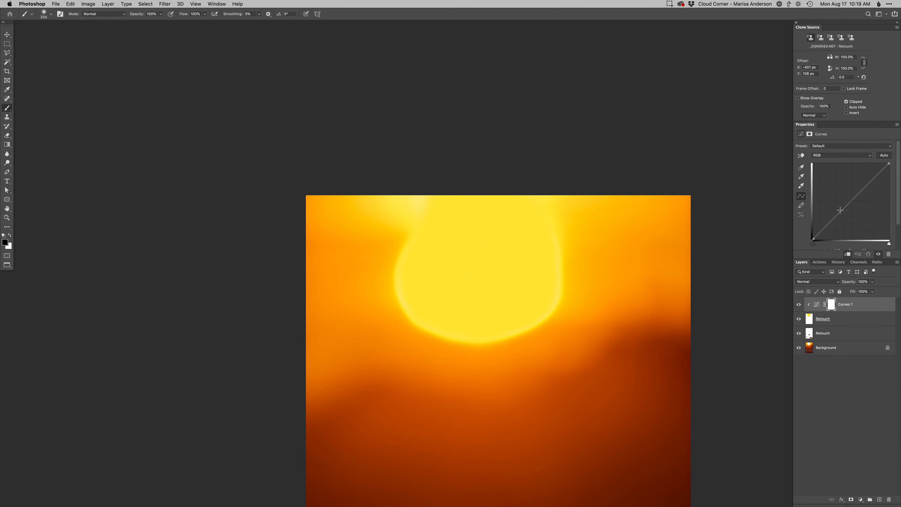
{"action": "left_click_drag", "start_coordinate": [858, 193], "coordinate": [849, 185]}
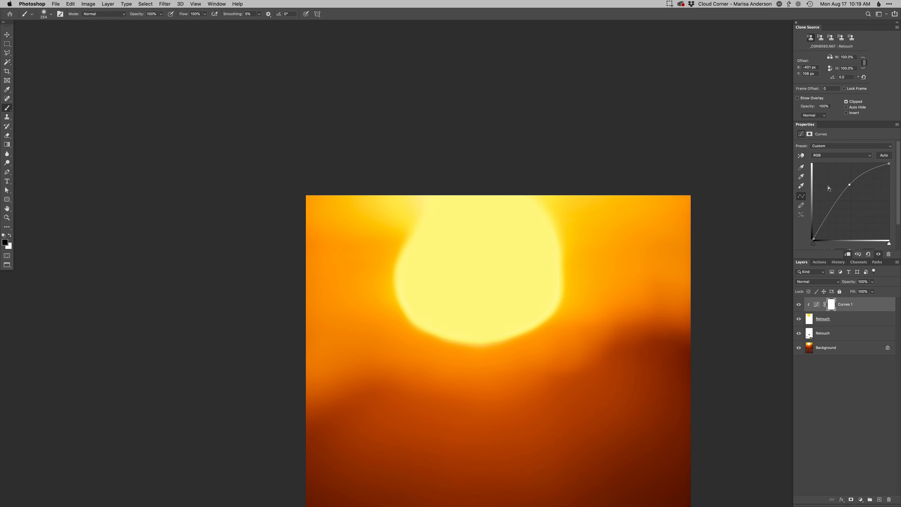
Invert the Curves mask to black and paint white over the sun's centre with a large soft brush
{"action": "key", "text": "super+i"}
{"action": "left_click_drag", "start_coordinate": [465, 270], "coordinate": [497, 287]}
{"action": "key", "text": "x"}
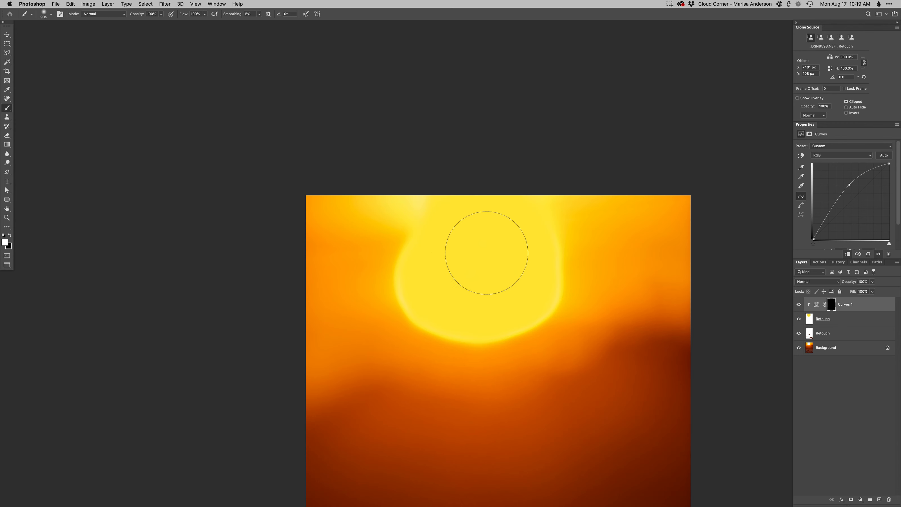
{"action": "mouse_move", "coordinate": [476, 245]}
{"action": "left_mouse_down"}
{"action": "mouse_move", "coordinate": [499, 301]}
{"action": "mouse_move", "coordinate": [490, 248]}
{"action": "mouse_move", "coordinate": [501, 242]}
{"action": "mouse_move", "coordinate": [473, 290]}
{"action": "mouse_move", "coordinate": [488, 245]}
{"action": "mouse_move", "coordinate": [501, 286]}
{"action": "mouse_move", "coordinate": [518, 264]}
{"action": "mouse_move", "coordinate": [500, 265]}
{"action": "mouse_move", "coordinate": [474, 295]}
{"action": "mouse_move", "coordinate": [475, 274]}
{"action": "left_mouse_up"}
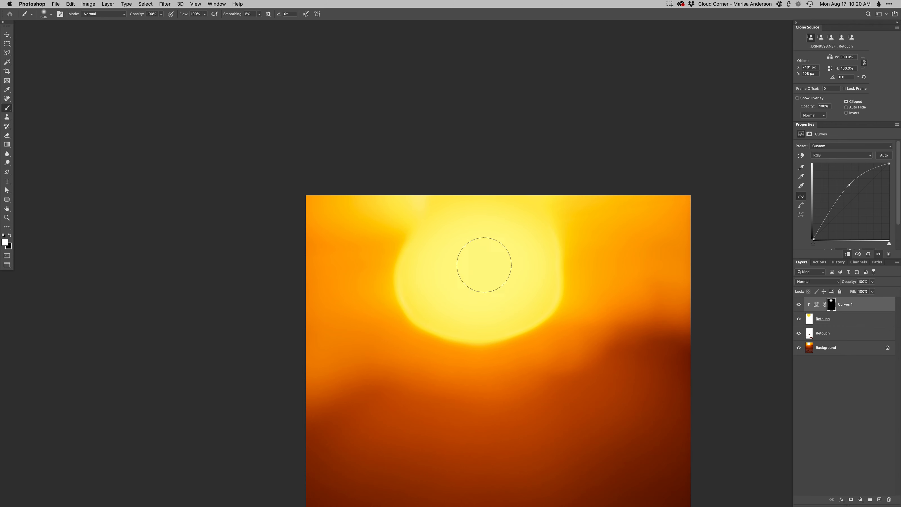
Raise the sun's curve slightly and compare the image with the painted sun layer hidden and shown
{"action": "left_click_drag", "start_coordinate": [847, 186], "coordinate": [849, 183]}
{"action": "key", "text": "super+minus"}
{"action": "scroll", "coordinate": [502, 300], "scroll_direction": "down", "scroll_amount": 5}
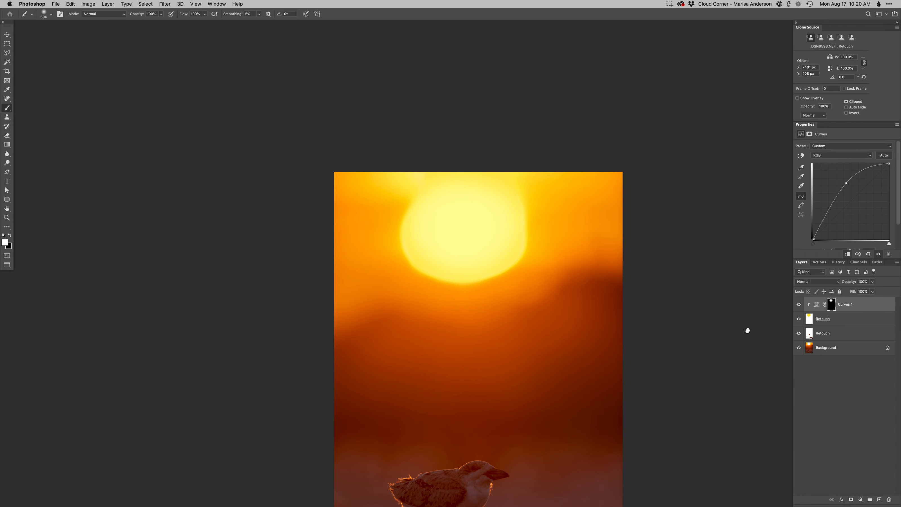
{"action": "left_click", "coordinate": [798, 319]}
{"action": "left_click", "coordinate": [799, 319]}
{"action": "left_click", "coordinate": [798, 320]}
{"action": "left_click", "coordinate": [799, 320]}
Increase the painted sun layer's saturation by +20 with Hue/Saturation
{"action": "left_click", "coordinate": [809, 319]}
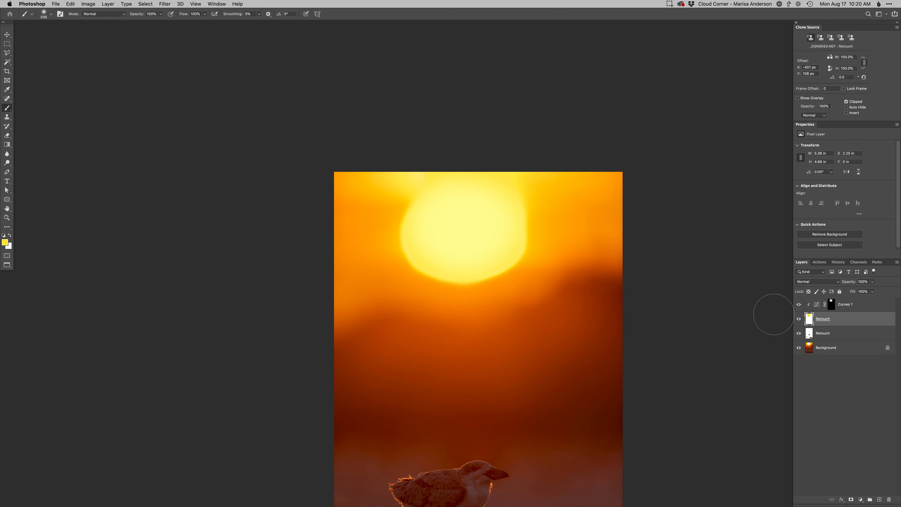
{"action": "key", "text": "super+u"}
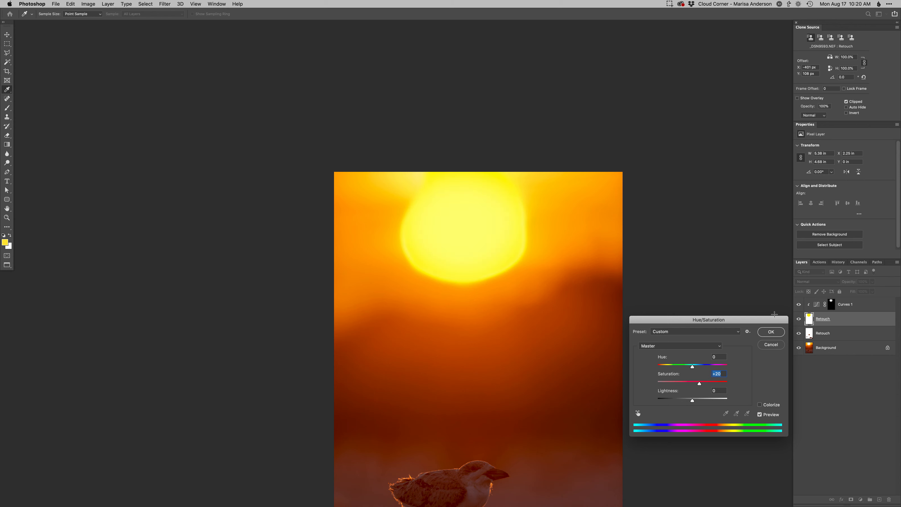
{"action": "key", "text": "Return"}
Lift the highlights of the sun's Curves layer with an extra point and release its clipping to the layer below
{"action": "left_click", "coordinate": [816, 304]}
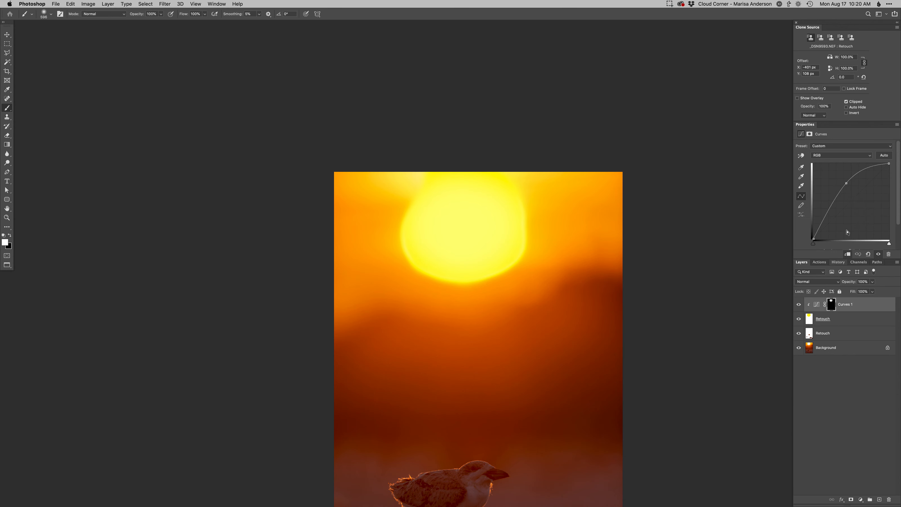
{"action": "left_click_drag", "start_coordinate": [846, 183], "coordinate": [858, 171]}
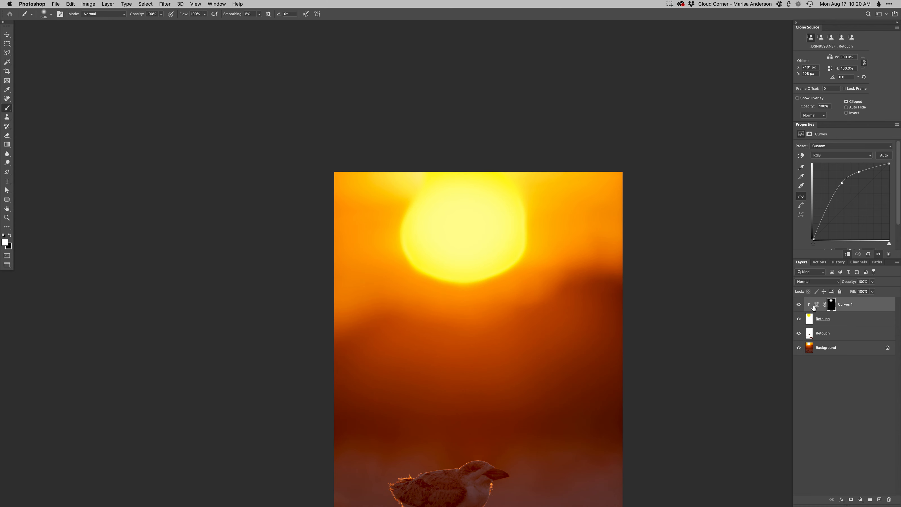
{"action": "key", "text": "super+alt+g"}
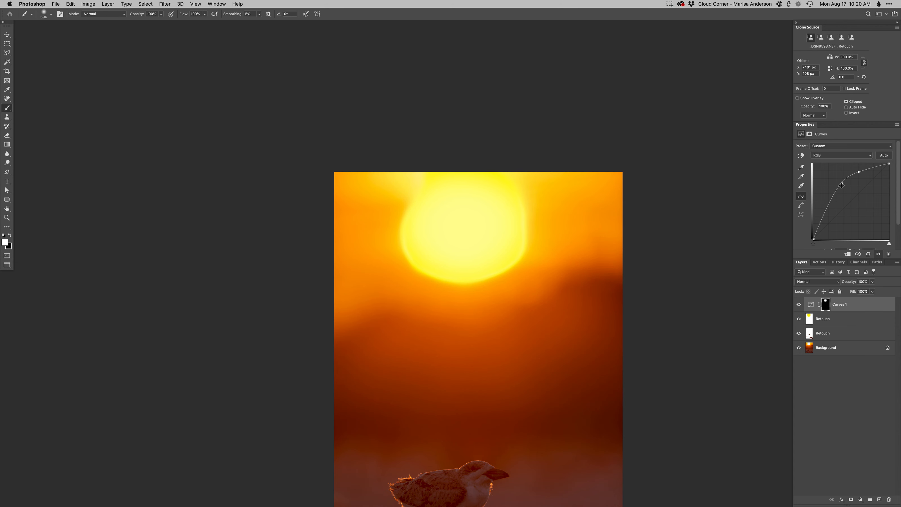
{"action": "key", "text": "super+alt+g"}
{"action": "key", "text": "super+alt+g"}
Delete the extra highlight point and steepen the curve with the remaining point to brighten the sun's centre
{"action": "key", "text": "Delete"}
{"action": "left_click_drag", "start_coordinate": [842, 182], "coordinate": [835, 184]}
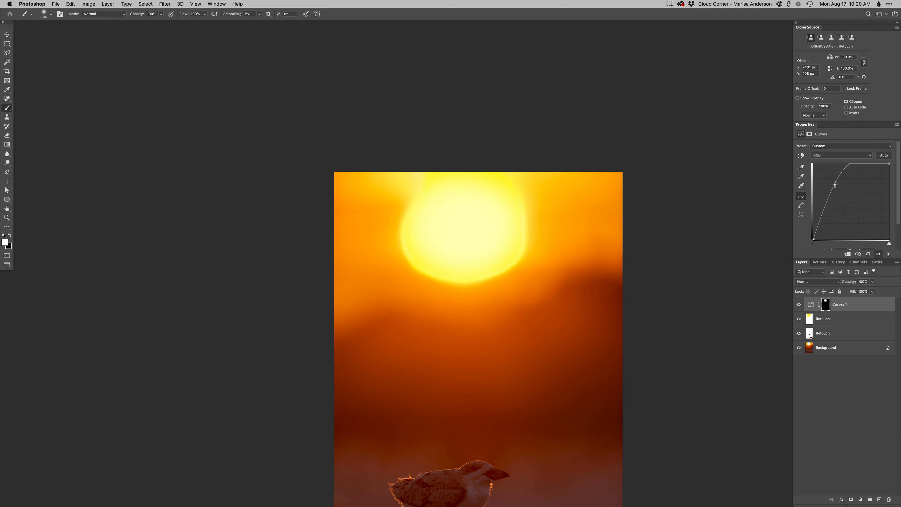
Compare the whole image with the painted sun layer hidden and shown
{"action": "scroll", "coordinate": [582, 337], "scroll_direction": "down", "scroll_amount": 3}
{"action": "scroll", "coordinate": [581, 337], "scroll_direction": "right", "scroll_amount": 3}
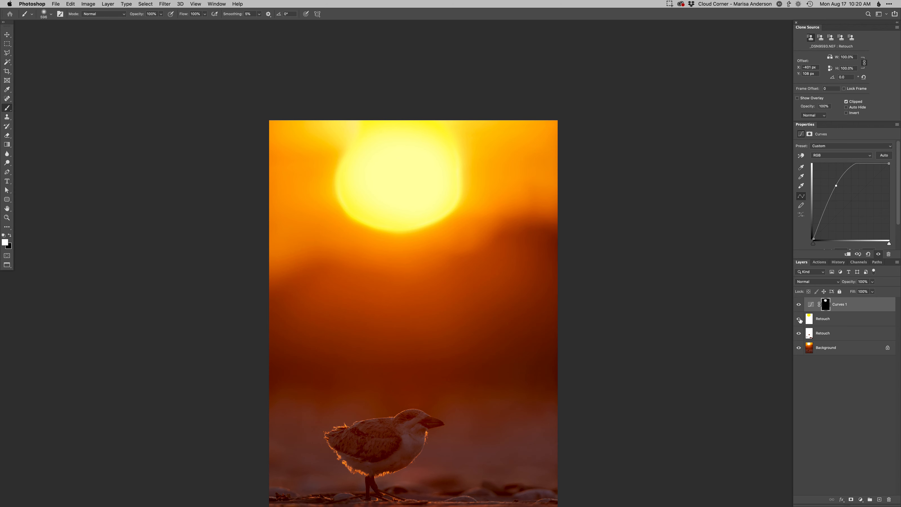
{"action": "left_click", "coordinate": [799, 319]}
{"action": "left_click", "coordinate": [799, 319]}
{"action": "left_click", "coordinate": [798, 319]}
{"action": "left_click", "coordinate": [799, 319]}
{"action": "left_click_drag", "start_coordinate": [451, 337], "coordinate": [505, 310]}
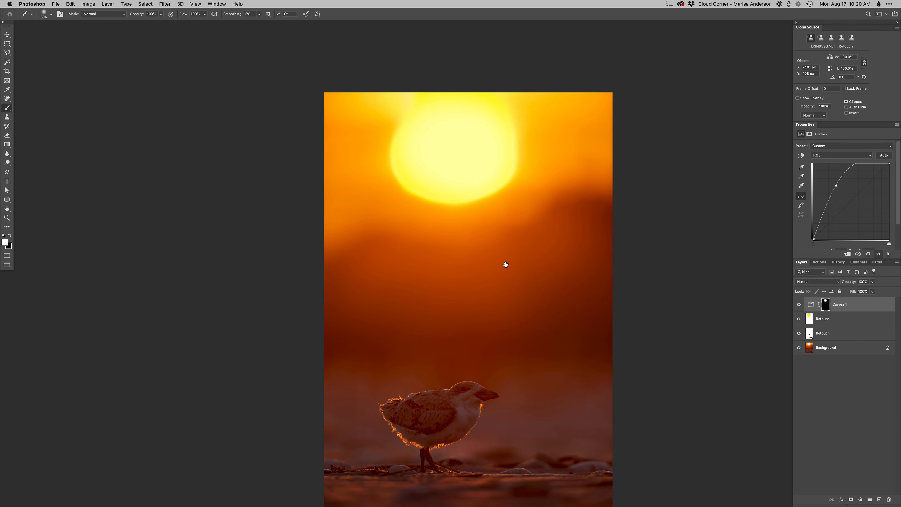
Refine the sun's Curves mask by painting white and black around the sun's edges to even out its glow
{"action": "left_click_drag", "start_coordinate": [446, 149], "coordinate": [422, 149]}
{"action": "mouse_move", "coordinate": [447, 104]}
{"action": "left_mouse_down"}
{"action": "mouse_move", "coordinate": [494, 100]}
{"action": "mouse_move", "coordinate": [427, 91]}
{"action": "left_mouse_up"}
{"action": "left_click_drag", "start_coordinate": [483, 158], "coordinate": [474, 245]}
{"action": "left_click_drag", "start_coordinate": [466, 215], "coordinate": [468, 213]}
{"action": "key", "text": "x"}
{"action": "mouse_move", "coordinate": [385, 151]}
{"action": "left_mouse_down"}
{"action": "mouse_move", "coordinate": [506, 168]}
{"action": "mouse_move", "coordinate": [466, 171]}
{"action": "mouse_move", "coordinate": [488, 191]}
{"action": "left_mouse_up"}
{"action": "key", "text": "x"}
{"action": "mouse_move", "coordinate": [477, 224]}
{"action": "left_mouse_down"}
{"action": "mouse_move", "coordinate": [392, 221]}
{"action": "mouse_move", "coordinate": [438, 217]}
{"action": "mouse_move", "coordinate": [444, 203]}
{"action": "mouse_move", "coordinate": [397, 203]}
{"action": "mouse_move", "coordinate": [375, 173]}
{"action": "left_mouse_up"}
{"action": "key", "text": "x"}
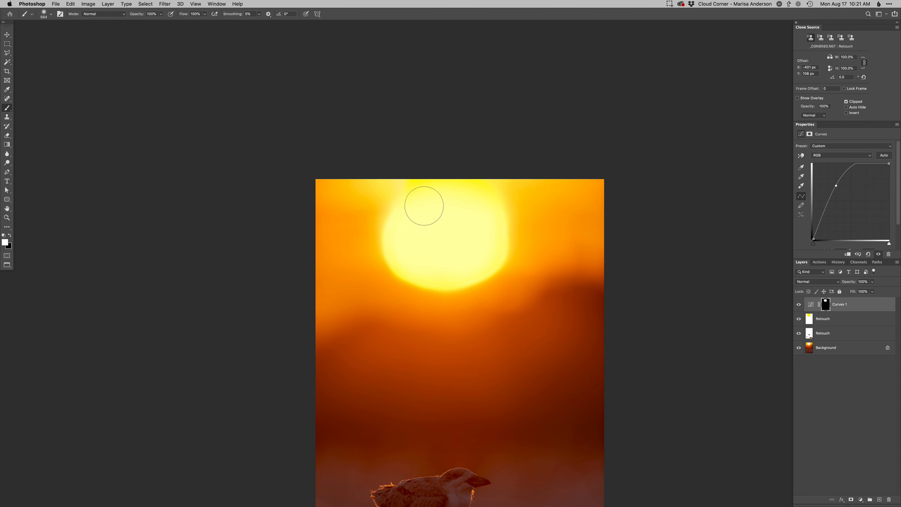
Check the sun's rebuilt colour against the full frame by hiding and showing the painted sun layer
{"action": "left_click_drag", "start_coordinate": [465, 282], "coordinate": [472, 256]}
{"action": "left_click_drag", "start_coordinate": [460, 353], "coordinate": [451, 327]}
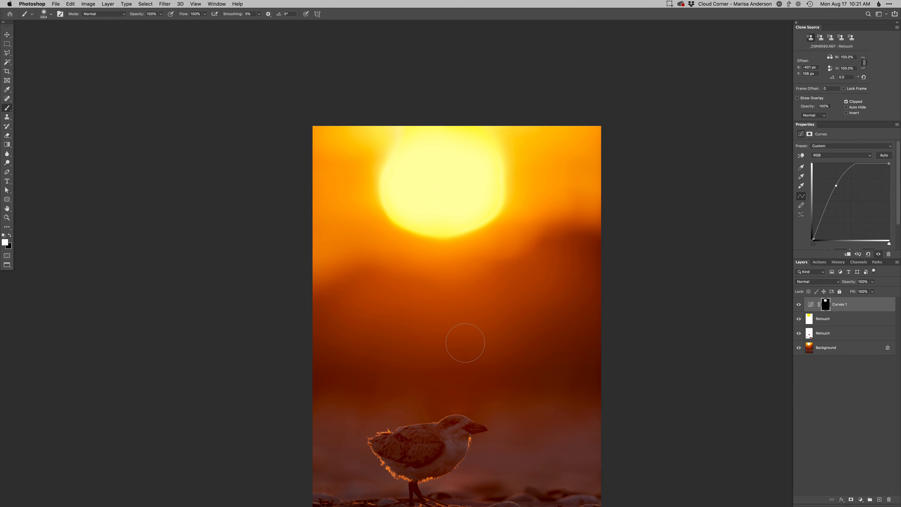
{"action": "left_click_drag", "start_coordinate": [488, 356], "coordinate": [494, 319]}
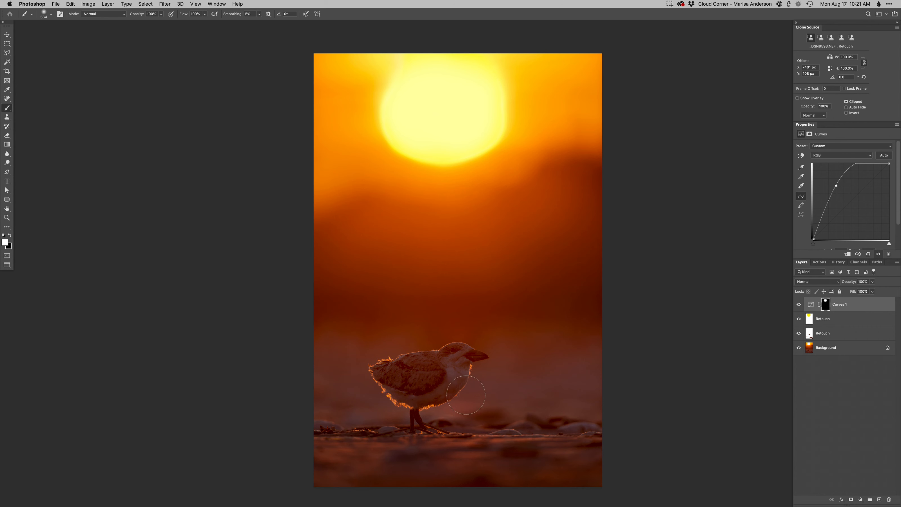
{"action": "left_click", "coordinate": [799, 319]}
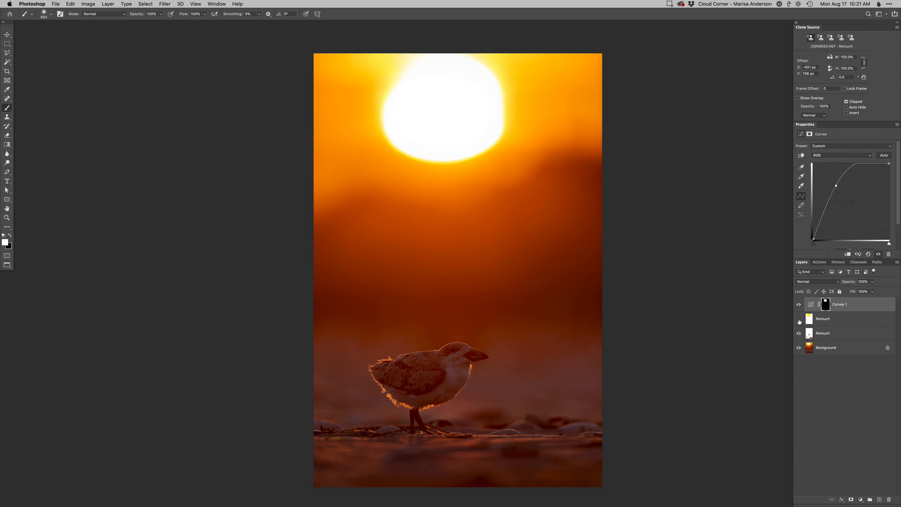
{"action": "left_click", "coordinate": [799, 319]}
Reduce the painted sun layer's opacity to 70% and compare the sun with that layer hidden and shown
{"action": "left_click", "coordinate": [808, 319]}
{"action": "key", "text": "v"}
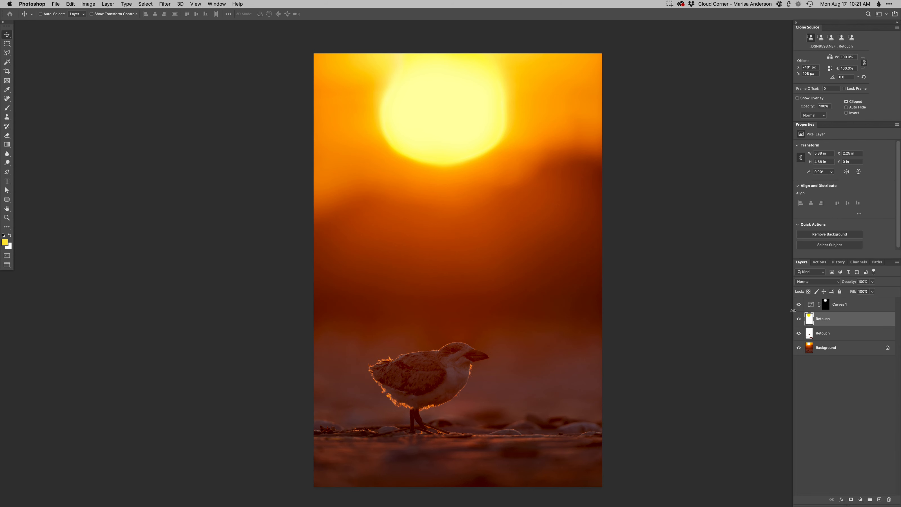
{"action": "key", "text": "6"}
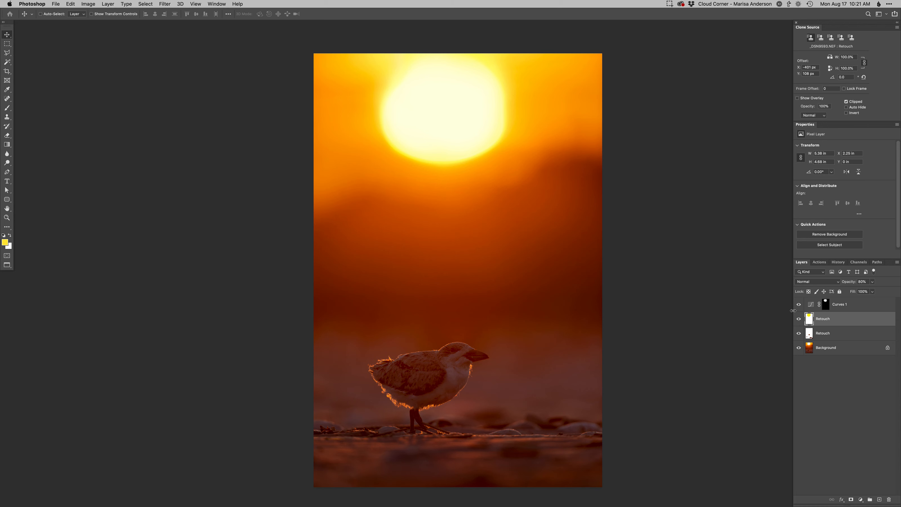
{"action": "left_click", "coordinate": [798, 319]}
{"action": "left_click", "coordinate": [798, 319]}
{"action": "left_click", "coordinate": [798, 319]}
{"action": "left_click", "coordinate": [798, 318]}
{"action": "left_click", "coordinate": [799, 319]}
{"action": "left_click", "coordinate": [798, 319]}
Add a layer mask to the painted sun layer and brush away its spill around the sun's lower edge
{"action": "left_click", "coordinate": [851, 500]}
{"action": "key", "text": "b"}
{"action": "left_click_drag", "start_coordinate": [467, 234], "coordinate": [489, 328]}
{"action": "left_click", "coordinate": [482, 259], "text": "super"}
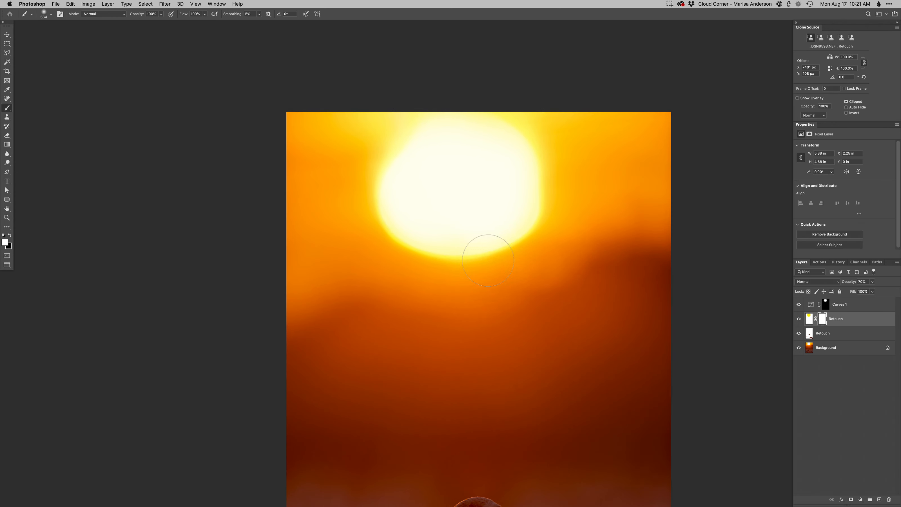
{"action": "left_click_drag", "start_coordinate": [493, 267], "coordinate": [453, 267]}
{"action": "key", "text": "x"}
{"action": "mouse_move", "coordinate": [493, 262]}
{"action": "left_mouse_down"}
{"action": "mouse_move", "coordinate": [547, 222]}
{"action": "mouse_move", "coordinate": [526, 249]}
{"action": "mouse_move", "coordinate": [429, 264]}
{"action": "mouse_move", "coordinate": [382, 241]}
{"action": "left_mouse_up"}
Add a Curves layer beneath the painted sun layer, lift its highlights and add an anchor point in the shadows
{"action": "key", "text": "super+0"}
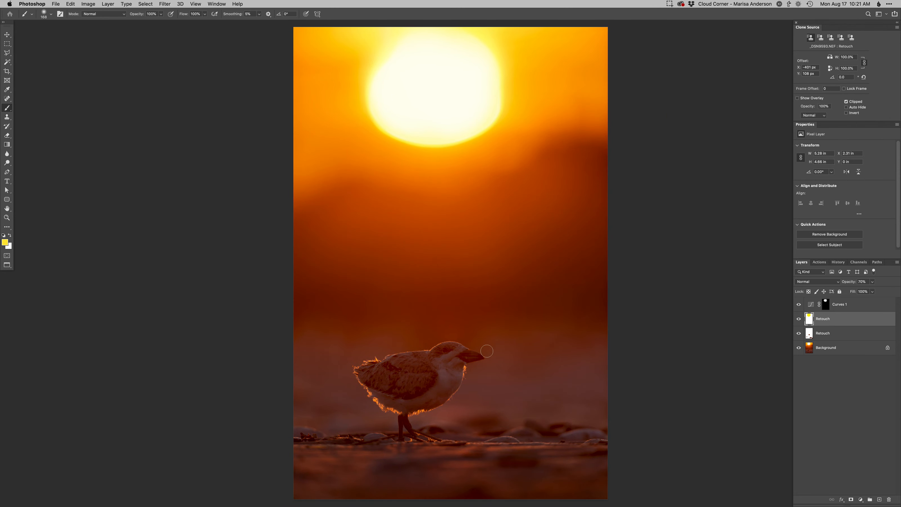
{"action": "left_click_drag", "start_coordinate": [486, 391], "coordinate": [506, 370]}
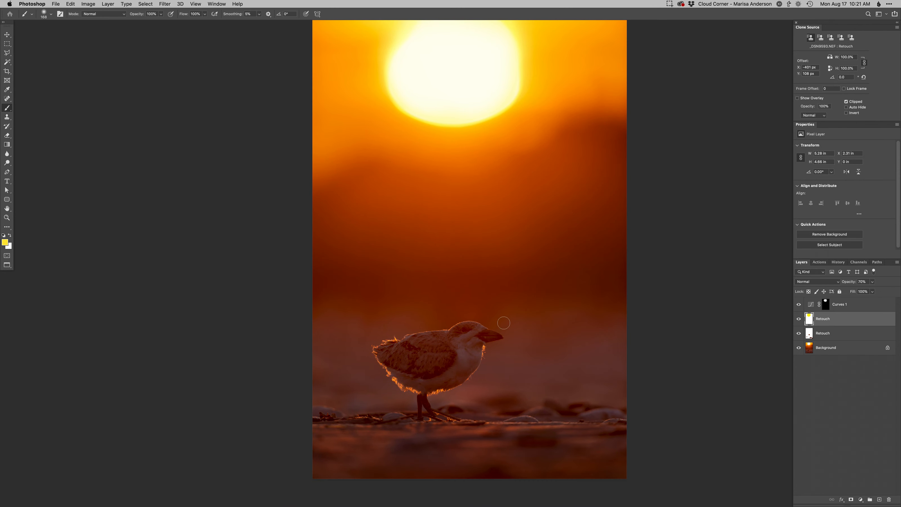
{"action": "key", "text": "alt+bracketleft"}
{"action": "key", "text": "ctrl+super+m"}
{"action": "key", "text": "Return"}
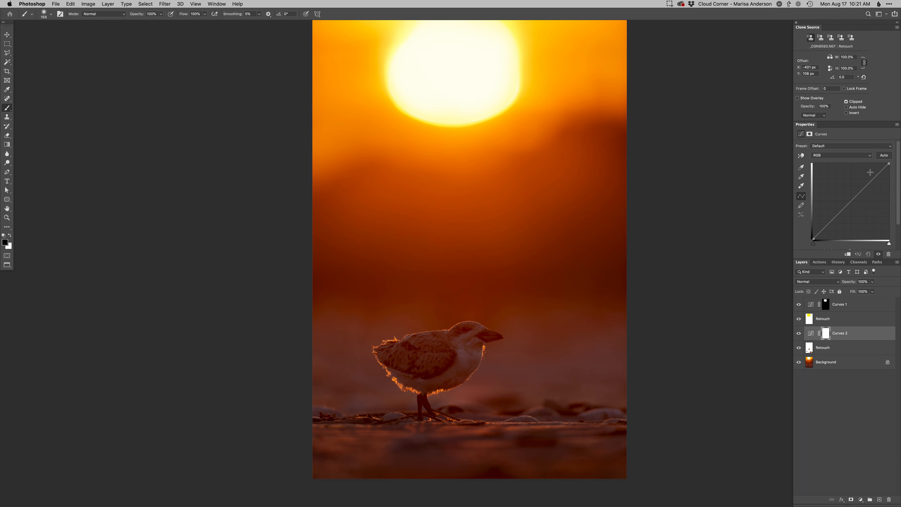
{"action": "left_click_drag", "start_coordinate": [873, 178], "coordinate": [869, 177]}
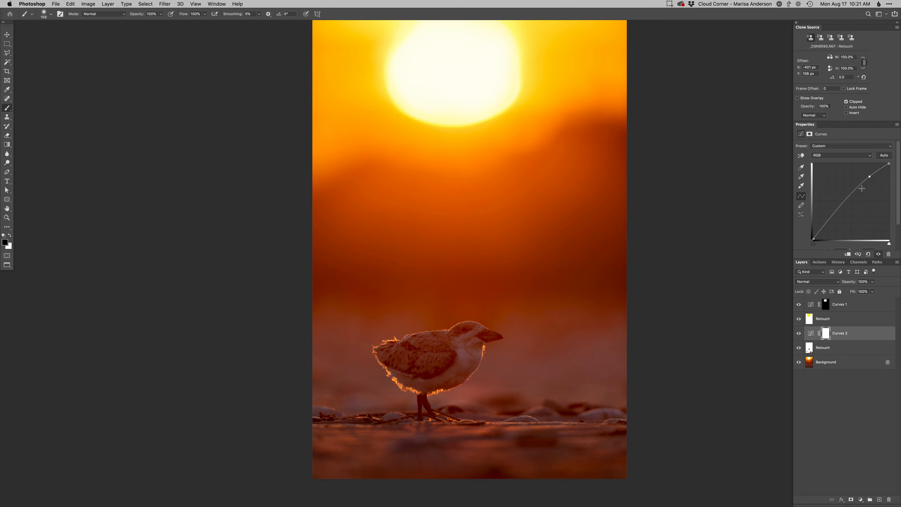
{"action": "left_click", "coordinate": [826, 223]}
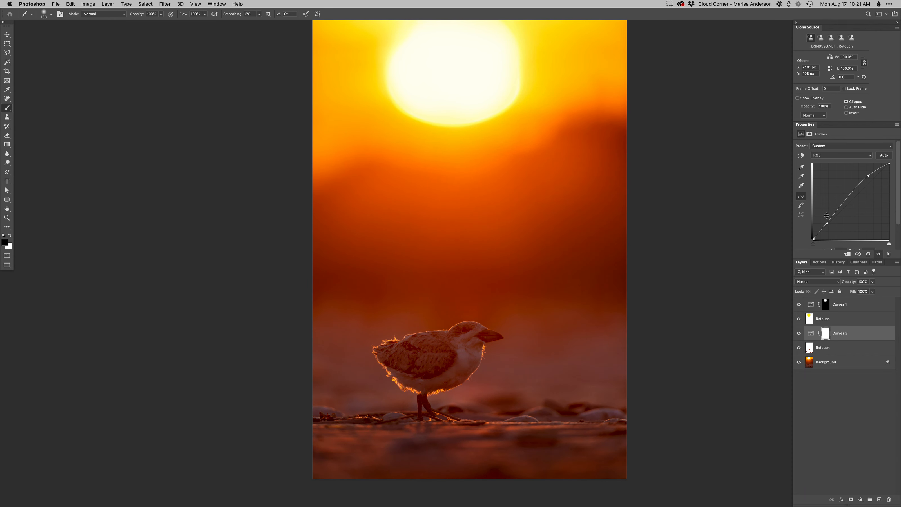
Invert the new Curves layer's mask and paint the brightening in across the beach foreground with a large soft brush
{"action": "key", "text": "super+i"}
{"action": "right_click", "coordinate": [526, 358]}
{"action": "left_click", "coordinate": [538, 393]}
{"action": "left_click_drag", "start_coordinate": [514, 393], "coordinate": [625, 389]}
{"action": "key", "text": "x"}
{"action": "mouse_move", "coordinate": [547, 346]}
{"action": "left_mouse_down"}
{"action": "mouse_move", "coordinate": [384, 392]}
{"action": "mouse_move", "coordinate": [174, 399]}
{"action": "left_mouse_up"}
Create a Dodge curves layer with a black mask and choose a small soft white brush for the bird's rim light
{"action": "key", "text": "F2"}
{"action": "left_click_drag", "start_coordinate": [376, 362], "coordinate": [392, 364]}
{"action": "right_click", "coordinate": [393, 365]}
{"action": "left_click", "coordinate": [407, 406]}
{"action": "left_click_drag", "start_coordinate": [365, 321], "coordinate": [357, 322]}
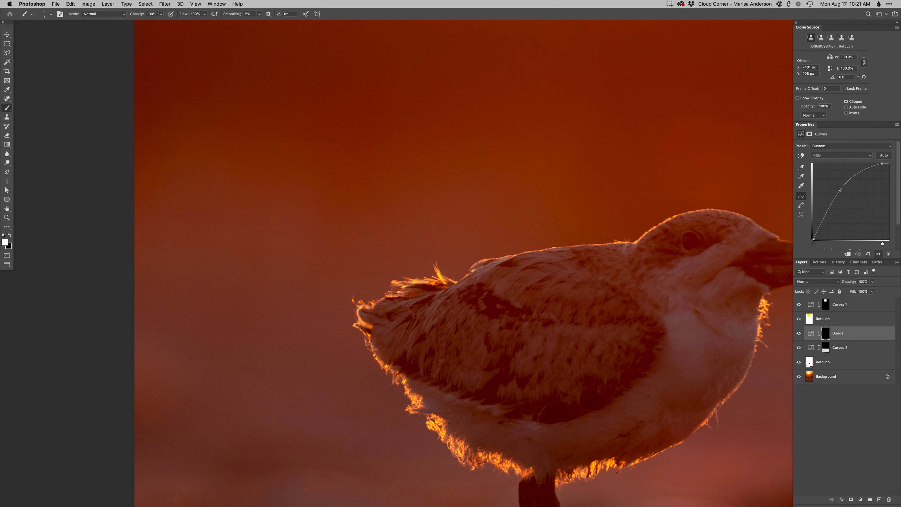
{"action": "key", "text": "x"}
{"action": "key", "text": "x"}
Select the bird's glowing rim with Color Range, sampling the lit feathers at a fuzziness of 91
{"action": "key", "text": "super+alt+shift+c"}
{"action": "left_click", "coordinate": [427, 281]}
{"action": "left_click_drag", "start_coordinate": [683, 152], "coordinate": [686, 149]}
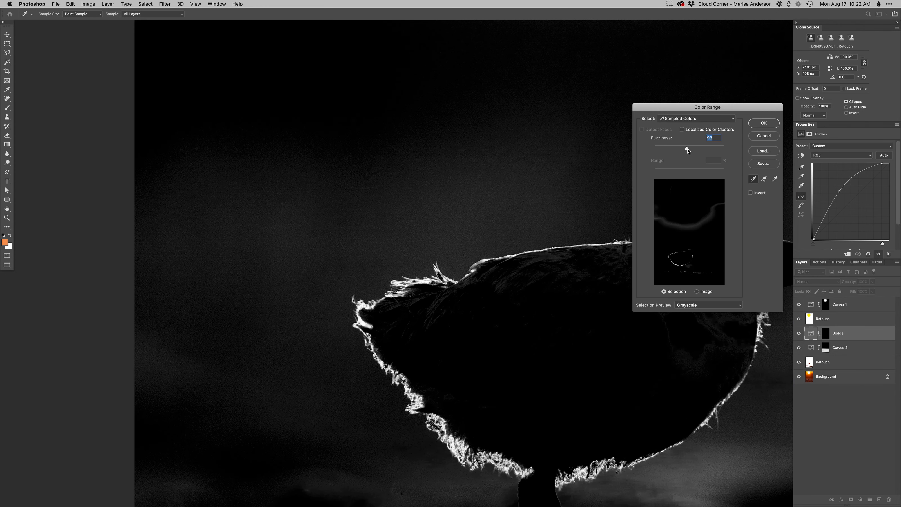
{"action": "left_click", "coordinate": [484, 259]}
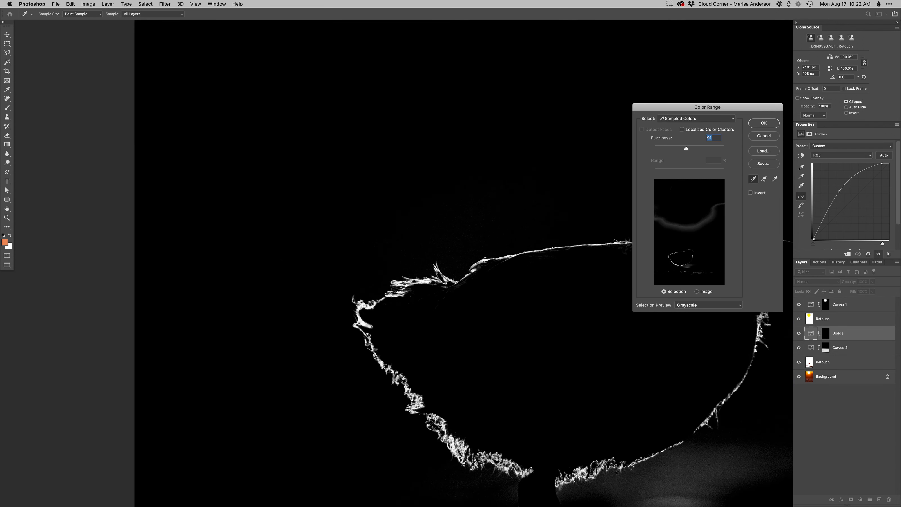
{"action": "key", "text": "Return"}
Hide the selection edges, paint white on the Dodge mask along the bird's tail, belly and back rim, and deselect
{"action": "key", "text": "b"}
{"action": "key", "text": "d"}
{"action": "key", "text": "super+h"}
{"action": "mouse_move", "coordinate": [408, 295]}
{"action": "left_mouse_down"}
{"action": "mouse_move", "coordinate": [445, 294]}
{"action": "mouse_move", "coordinate": [437, 293]}
{"action": "left_mouse_up"}
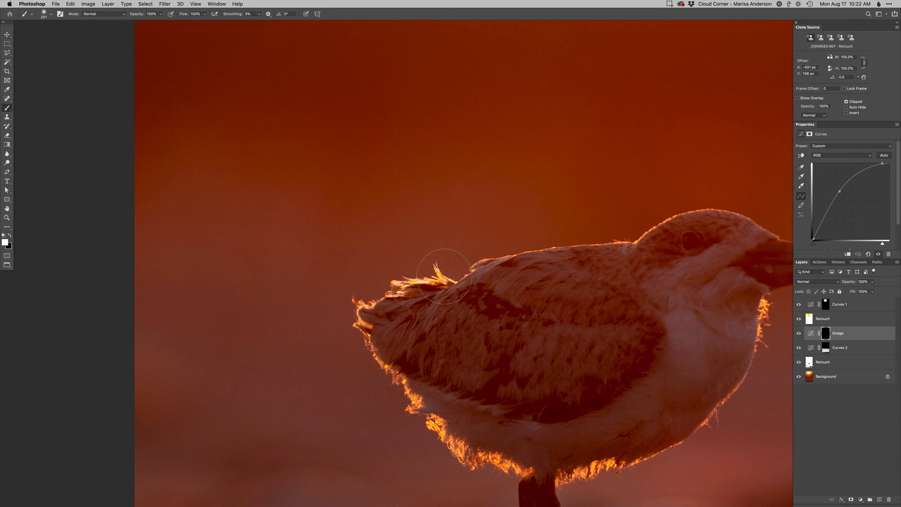
{"action": "mouse_move", "coordinate": [469, 397]}
{"action": "left_mouse_down"}
{"action": "mouse_move", "coordinate": [411, 324]}
{"action": "mouse_move", "coordinate": [391, 320]}
{"action": "left_mouse_up"}
{"action": "mouse_move", "coordinate": [433, 392]}
{"action": "left_mouse_down"}
{"action": "mouse_move", "coordinate": [564, 380]}
{"action": "mouse_move", "coordinate": [673, 287]}
{"action": "mouse_move", "coordinate": [716, 219]}
{"action": "mouse_move", "coordinate": [471, 180]}
{"action": "mouse_move", "coordinate": [506, 173]}
{"action": "mouse_move", "coordinate": [495, 173]}
{"action": "left_mouse_up"}
{"action": "key", "text": "super+d"}
Clean up the Dodge mask around the bird's tail and belly, alternating black and white with a smaller brush
{"action": "key", "text": "x"}
{"action": "left_click_drag", "start_coordinate": [358, 206], "coordinate": [299, 223]}
{"action": "left_click_drag", "start_coordinate": [402, 180], "coordinate": [539, 163]}
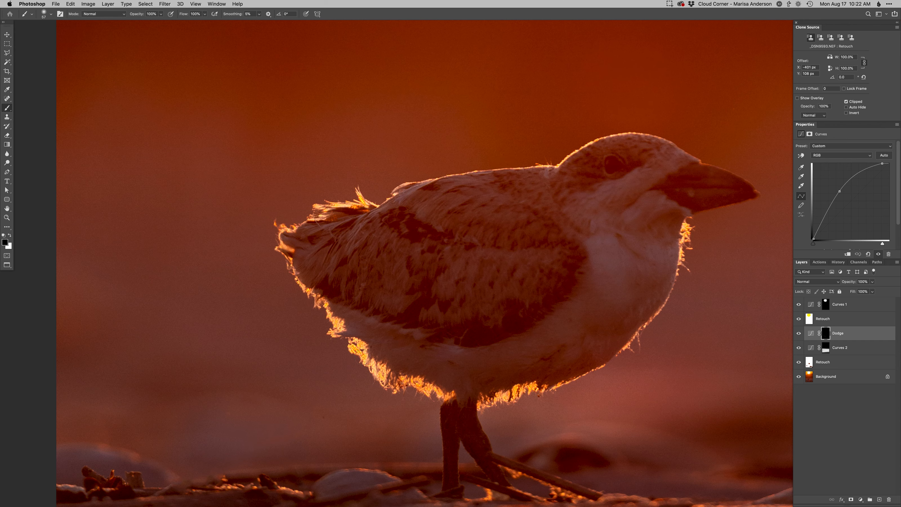
{"action": "left_click_drag", "start_coordinate": [532, 387], "coordinate": [528, 387]}
{"action": "left_click_drag", "start_coordinate": [592, 377], "coordinate": [588, 377]}
{"action": "key", "text": "x"}
{"action": "key", "text": "x"}
{"action": "key", "text": "x"}
{"action": "key", "text": "x"}
{"action": "key", "text": "x"}
Paint the Dodge mask along the bird's breast edge with a very fine soft brush to strengthen the rim light
{"action": "mouse_move", "coordinate": [643, 327]}
{"action": "left_mouse_down"}
{"action": "mouse_move", "coordinate": [634, 352]}
{"action": "mouse_move", "coordinate": [643, 349]}
{"action": "left_mouse_up"}
{"action": "key", "text": "x"}
{"action": "key", "text": "x"}
{"action": "key", "text": "x"}
{"action": "left_click", "coordinate": [640, 344]}
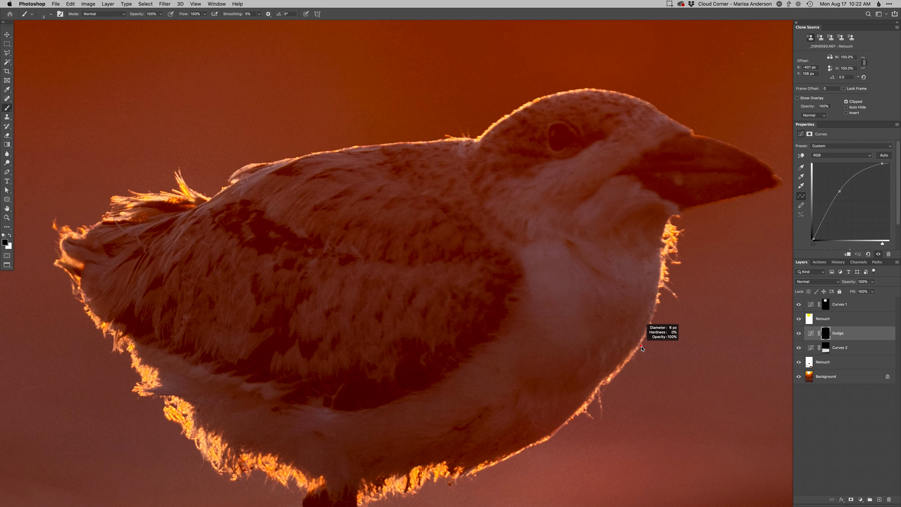
{"action": "key", "text": "x"}
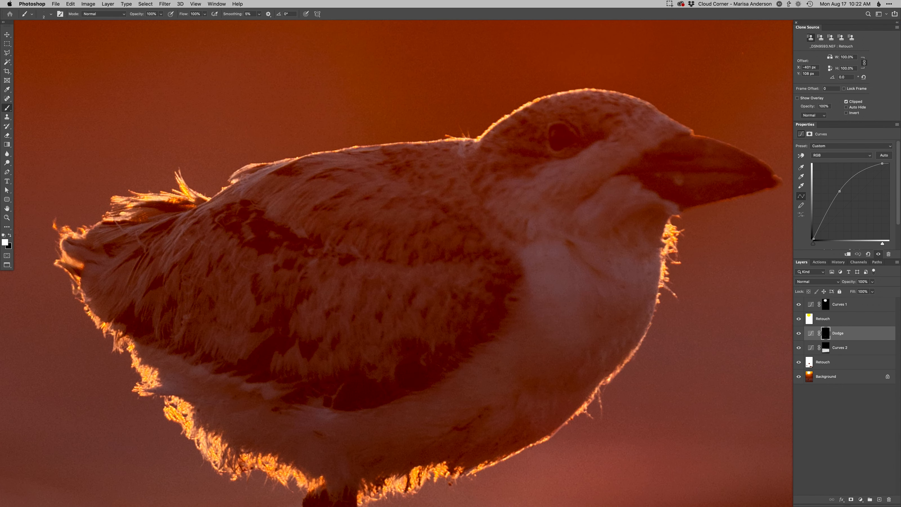
Set the soft brush to 2 px and paint a thin dodged highlight along the bird's forehead and beak edge
{"action": "left_click_drag", "start_coordinate": [510, 354], "coordinate": [472, 436]}
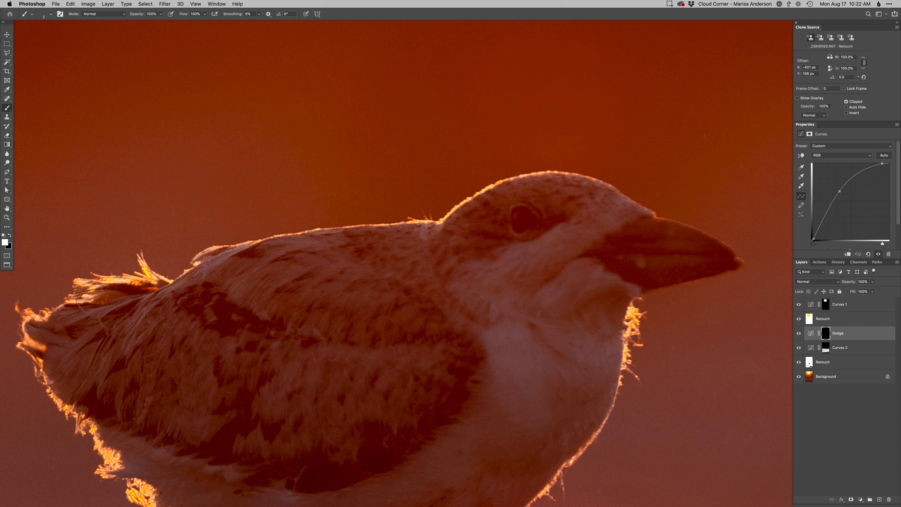
{"action": "left_click_drag", "start_coordinate": [632, 314], "coordinate": [598, 381]}
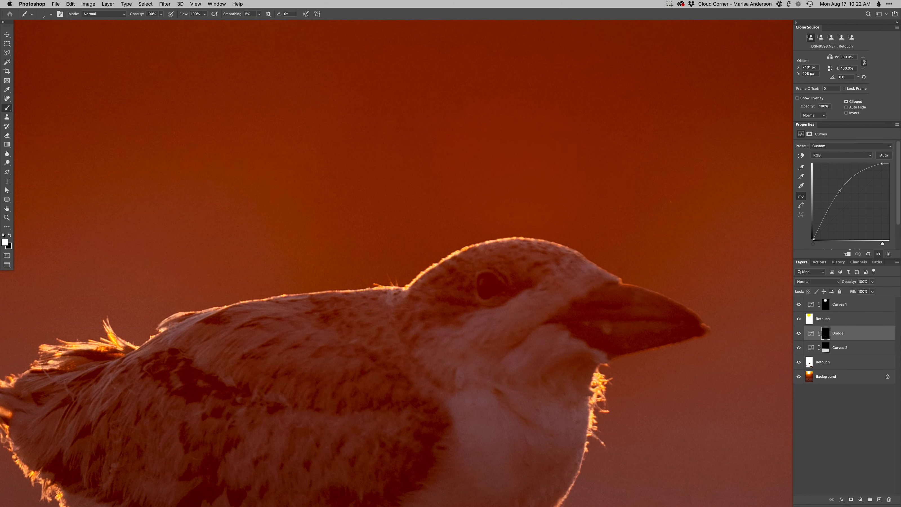
{"action": "right_click", "coordinate": [614, 259]}
{"action": "left_click", "coordinate": [654, 310]}
{"action": "type", "text": "2"}
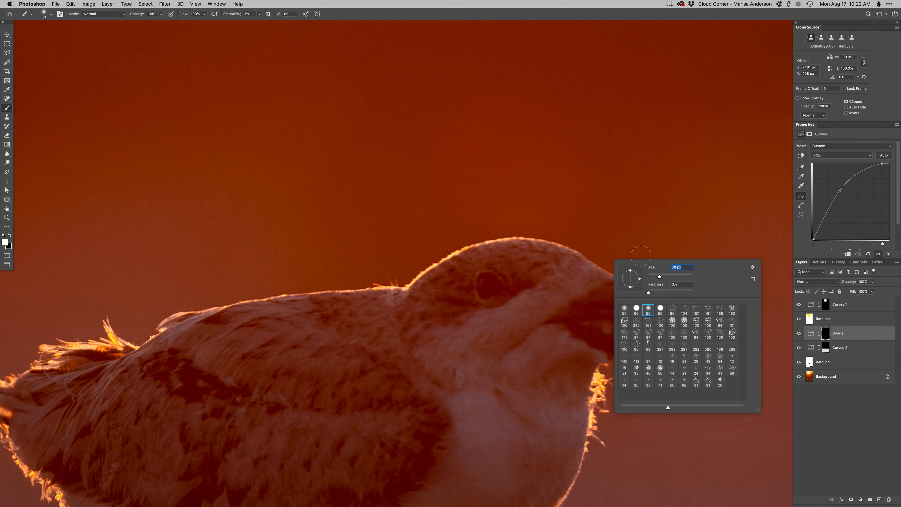
{"action": "key", "text": "Return"}
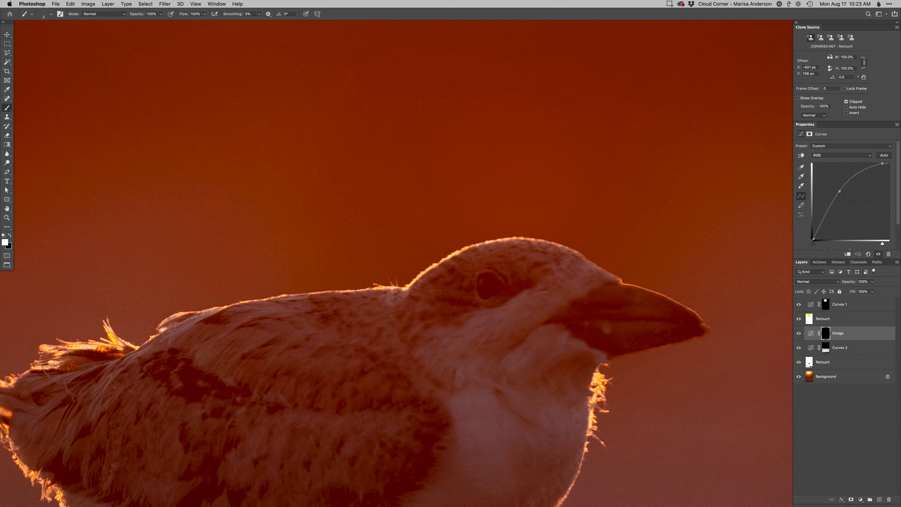
{"action": "left_click_drag", "start_coordinate": [598, 267], "coordinate": [616, 275]}
{"action": "left_click_drag", "start_coordinate": [661, 348], "coordinate": [659, 323]}
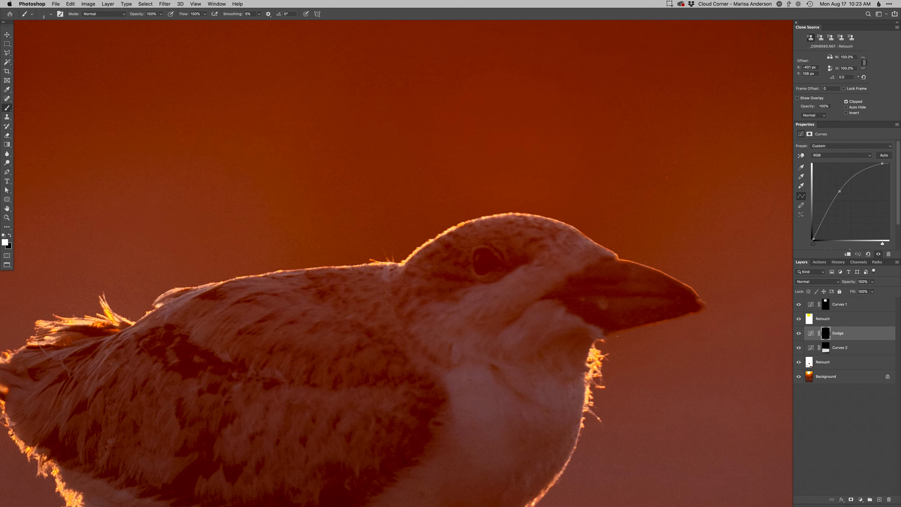
Undo the latest brush mark and soften the Dodge mask around the forehead and beak with the Blur tool
{"action": "right_click", "coordinate": [706, 278]}
{"action": "left_click", "coordinate": [720, 329]}
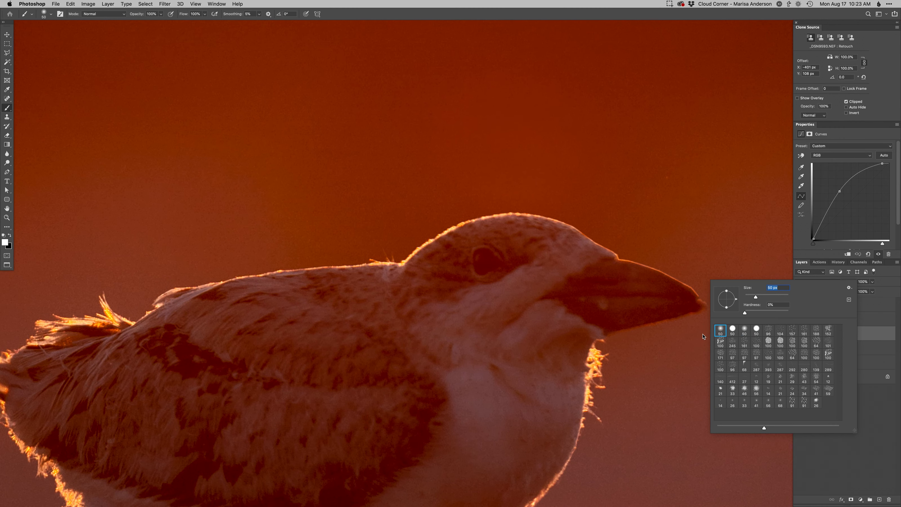
{"action": "left_click", "coordinate": [704, 331]}
{"action": "key", "text": "super+z"}
{"action": "key", "text": "x"}
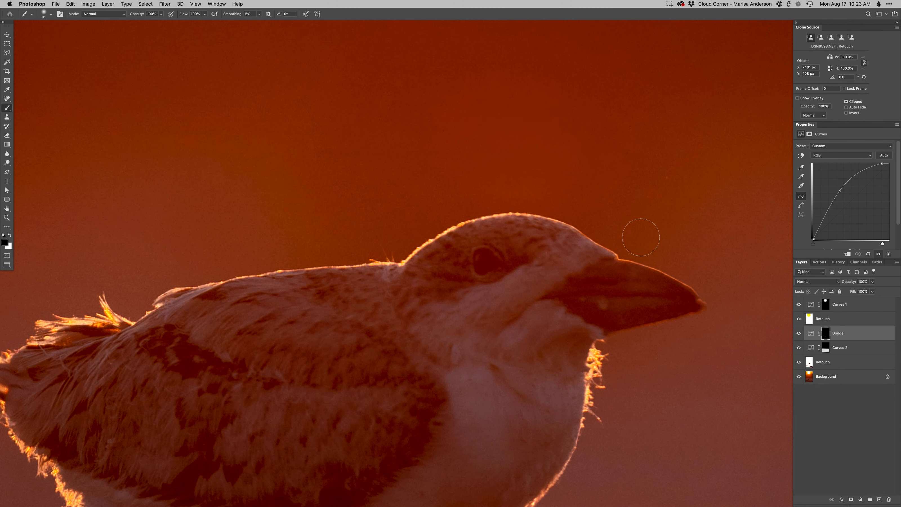
{"action": "key", "text": "r"}
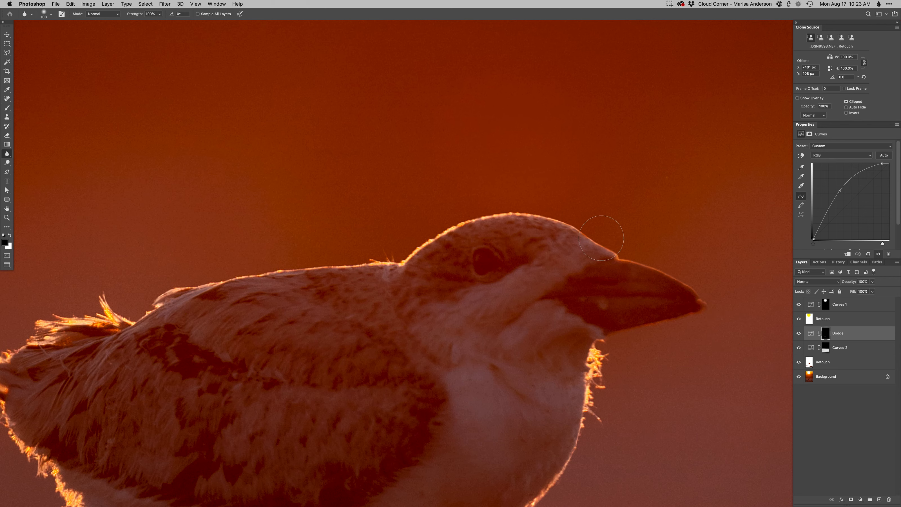
{"action": "key", "text": "b"}
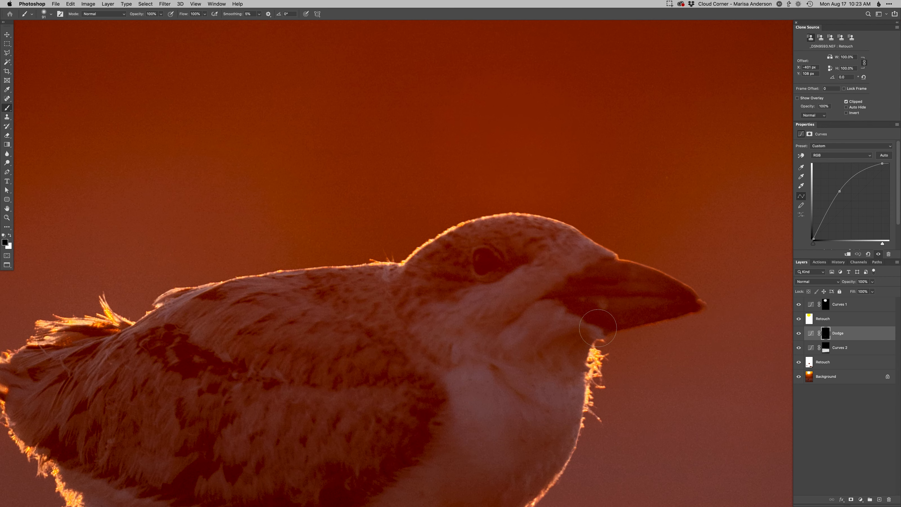
Compare the photo with the Dodge layer hidden and shown, and inspect the bird's rim light up close
{"action": "key", "text": "super+0"}
{"action": "left_click", "coordinate": [798, 335]}
{"action": "left_click", "coordinate": [798, 335]}
{"action": "left_click", "coordinate": [798, 334]}
{"action": "left_click", "coordinate": [798, 335]}
{"action": "left_click", "coordinate": [797, 335]}
{"action": "left_click", "coordinate": [798, 335]}
{"action": "left_click", "coordinate": [545, 411], "text": "super"}
{"action": "left_click_drag", "start_coordinate": [546, 411], "coordinate": [581, 346]}
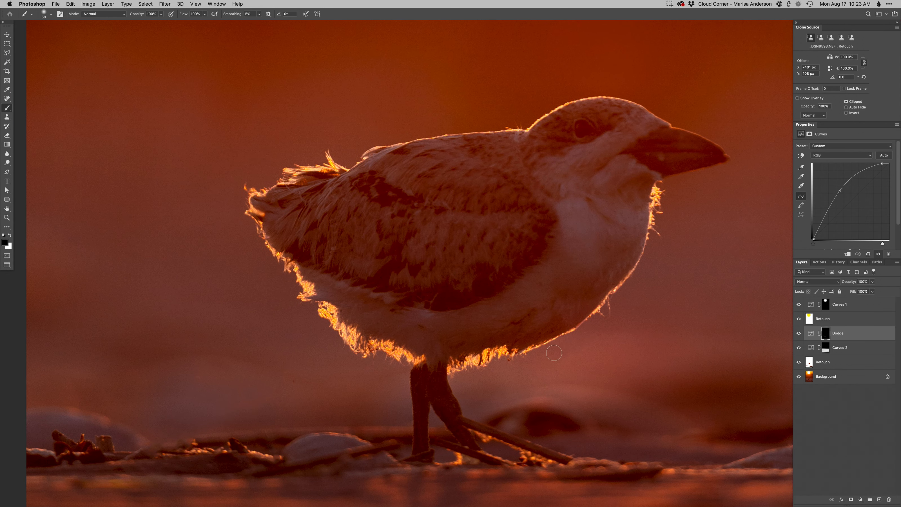
{"action": "left_click_drag", "start_coordinate": [530, 392], "coordinate": [559, 392]}
{"action": "key", "text": "super+0"}
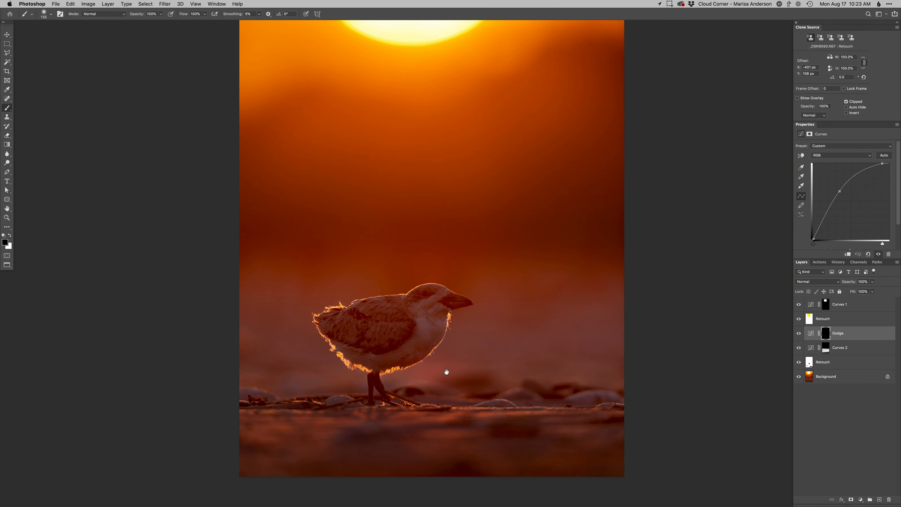
Add a second Dodge curves layer and dab light into the bird's eye with a small soft white brush
{"action": "mouse_move", "coordinate": [377, 281]}
{"action": "left_mouse_down"}
{"action": "mouse_move", "coordinate": [414, 293]}
{"action": "mouse_move", "coordinate": [387, 285]}
{"action": "left_mouse_up"}
{"action": "key", "text": "F2"}
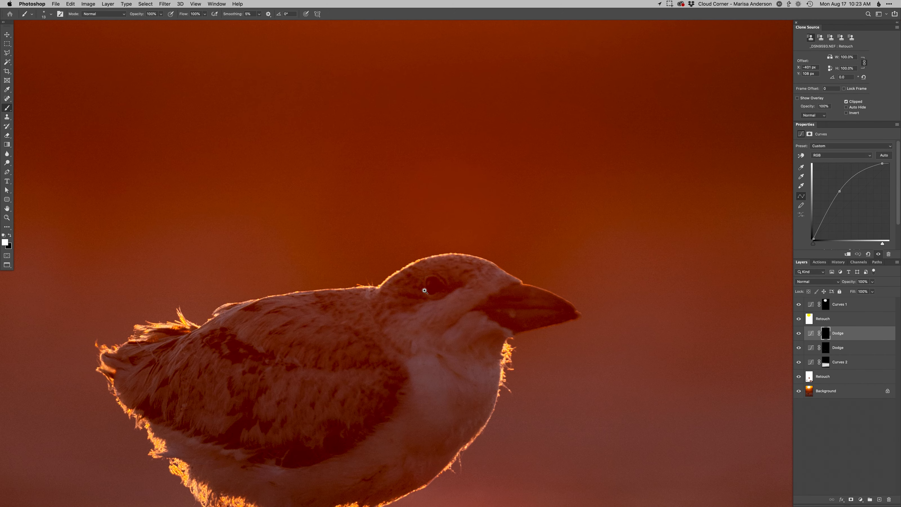
{"action": "left_click", "coordinate": [424, 290]}
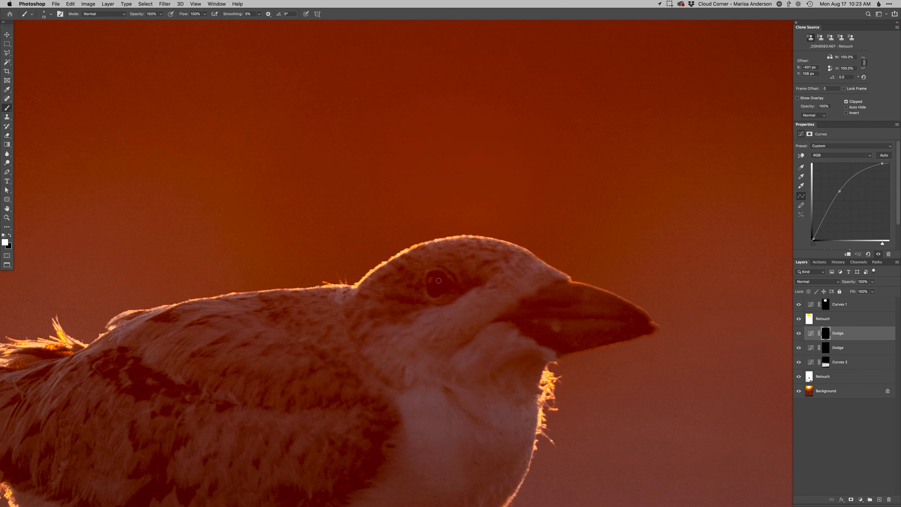
{"action": "key", "text": "super+0"}
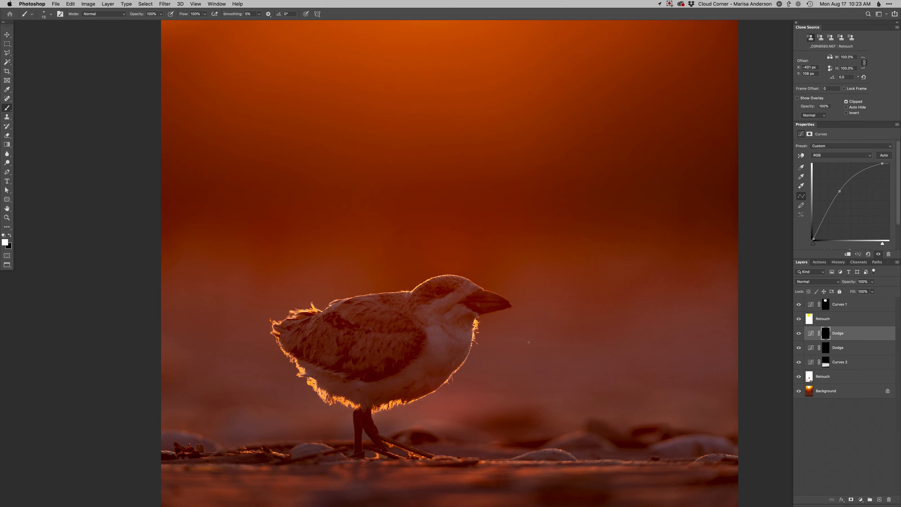
Save and close the edited bird photo, and switch to Lightroom Classic's Library grid
{"action": "left_click", "coordinate": [612, 345], "text": "alt"}
{"action": "left_click_drag", "start_coordinate": [555, 386], "coordinate": [506, 389]}
{"action": "left_click", "coordinate": [512, 392], "text": "alt"}
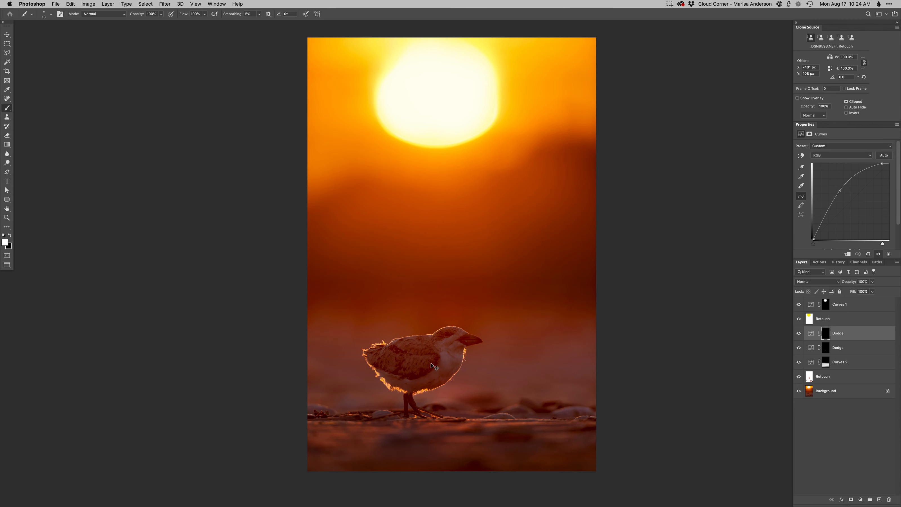
{"action": "key", "text": "super+shift+a"}
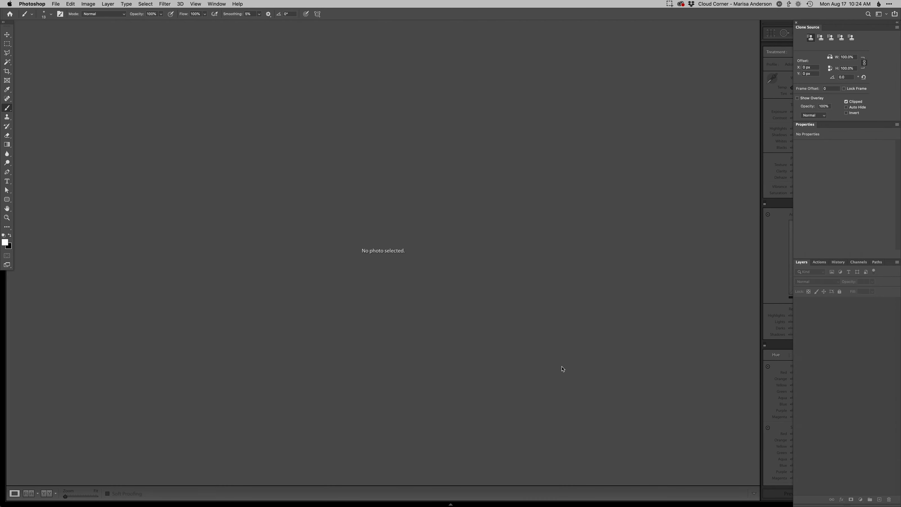
{"action": "left_click", "coordinate": [615, 335]}
{"action": "key", "text": "g"}
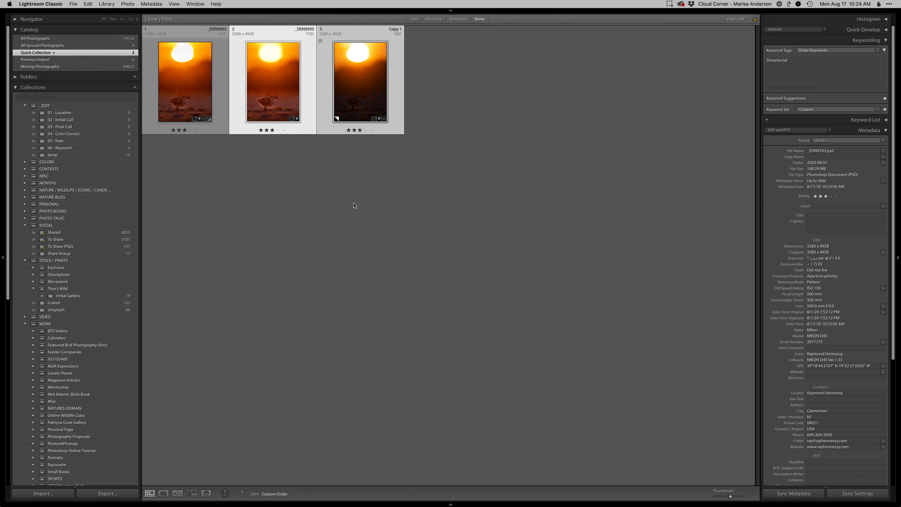
Compare the edited PSD with the unedited Copy 1 in Survey view with side panels hidden, and view the edited photo alone in Loupe view
{"action": "left_click", "coordinate": [357, 117], "text": "super"}
{"action": "key", "text": "n"}
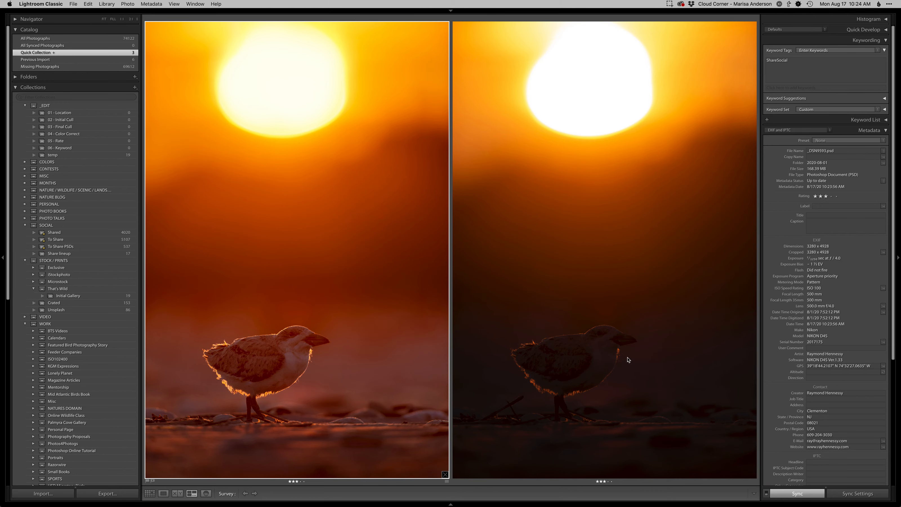
{"action": "key", "text": "t"}
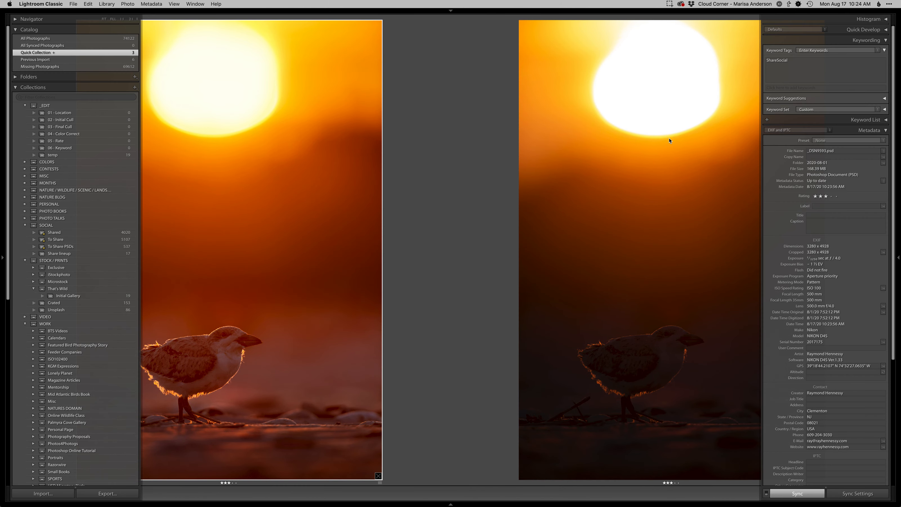
{"action": "key", "text": "Tab"}
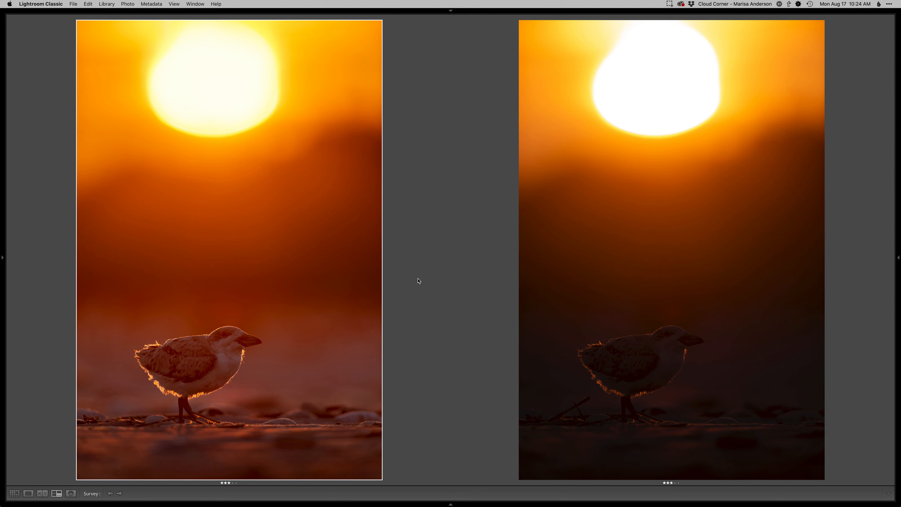
{"action": "key", "text": "e"}
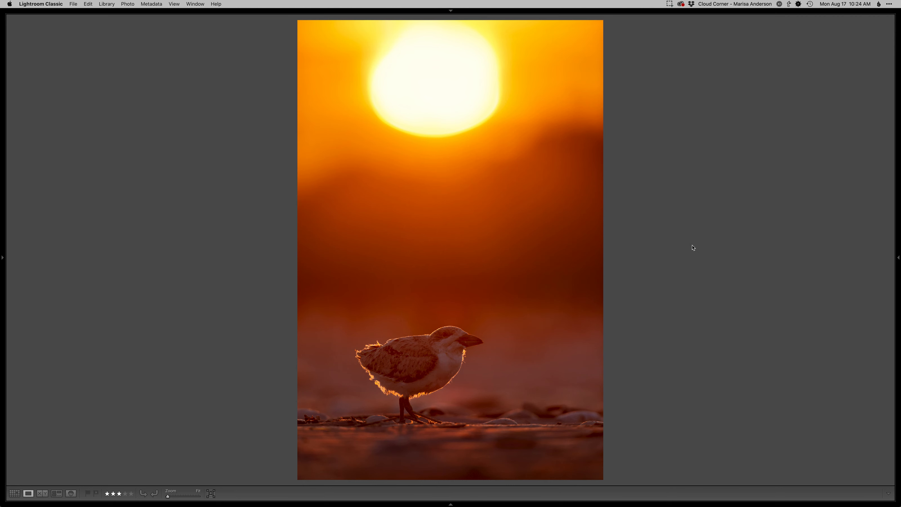
Switch to Safari and open the Remote Training or Q&A page from the site's online workshops
{"action": "key", "text": "super+Tab"}
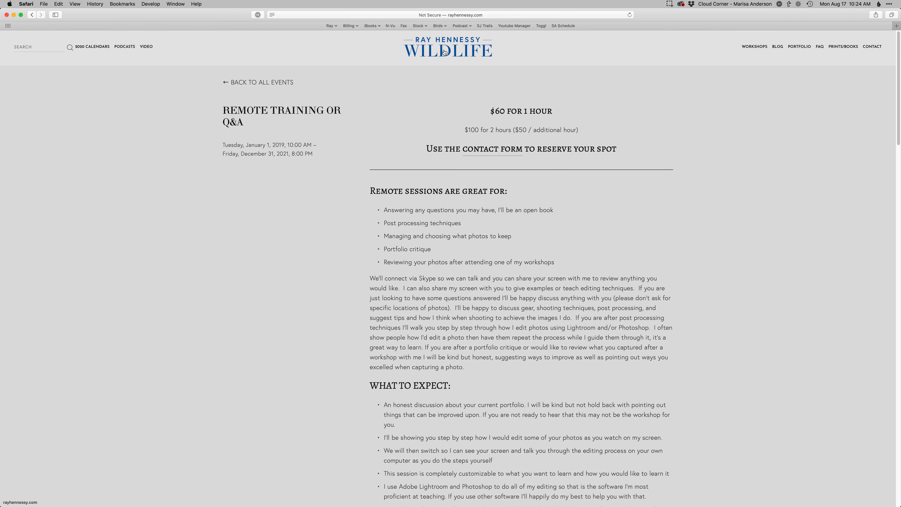
{"action": "mouse_move", "coordinate": [754, 50]}
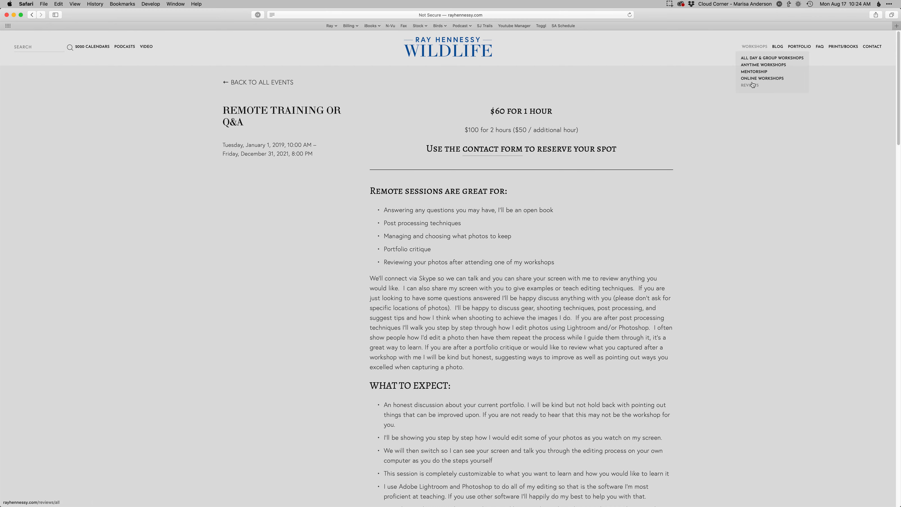
{"action": "left_click", "coordinate": [762, 78]}
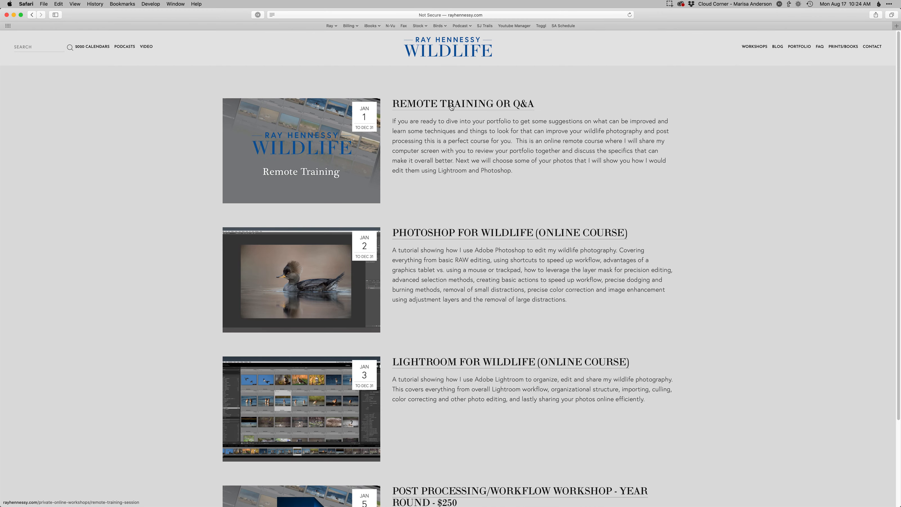
{"action": "left_click", "coordinate": [451, 108]}
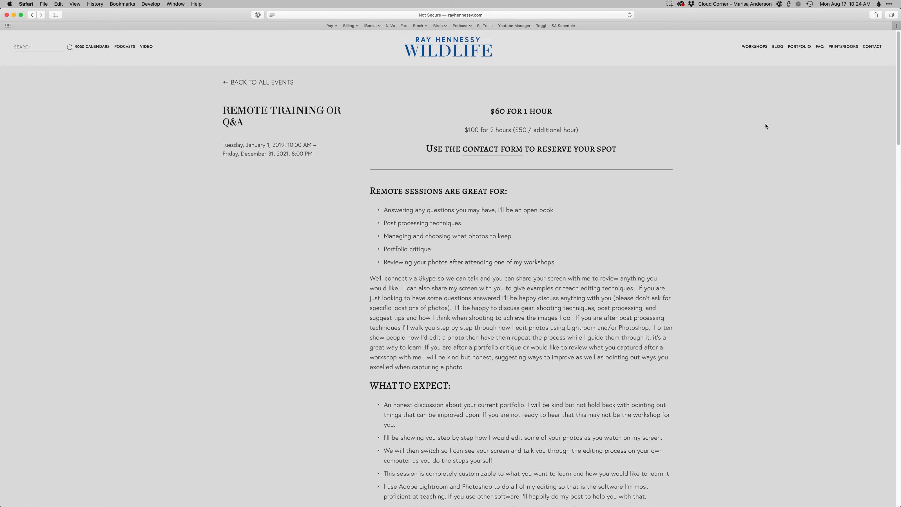
Open the website's Mentorship page and look through the mentorship programs
{"action": "mouse_move", "coordinate": [750, 50]}
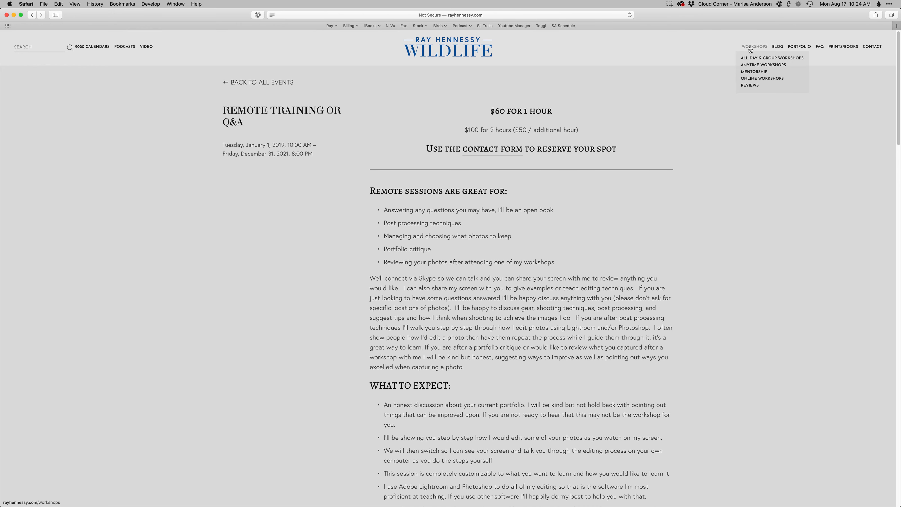
{"action": "left_click", "coordinate": [756, 73]}
{"action": "scroll", "coordinate": [685, 307], "scroll_direction": "down", "scroll_amount": 5}
{"action": "scroll", "coordinate": [685, 310], "scroll_direction": "down", "scroll_amount": 5}
{"action": "scroll", "coordinate": [697, 333], "scroll_direction": "up", "scroll_amount": 15}
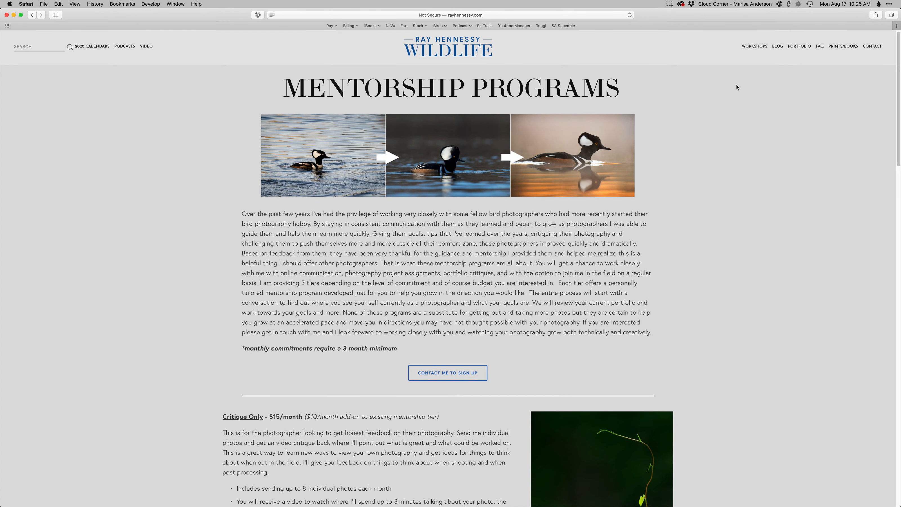
{"action": "mouse_move", "coordinate": [759, 46]}
{"action": "left_click", "coordinate": [669, 4]}
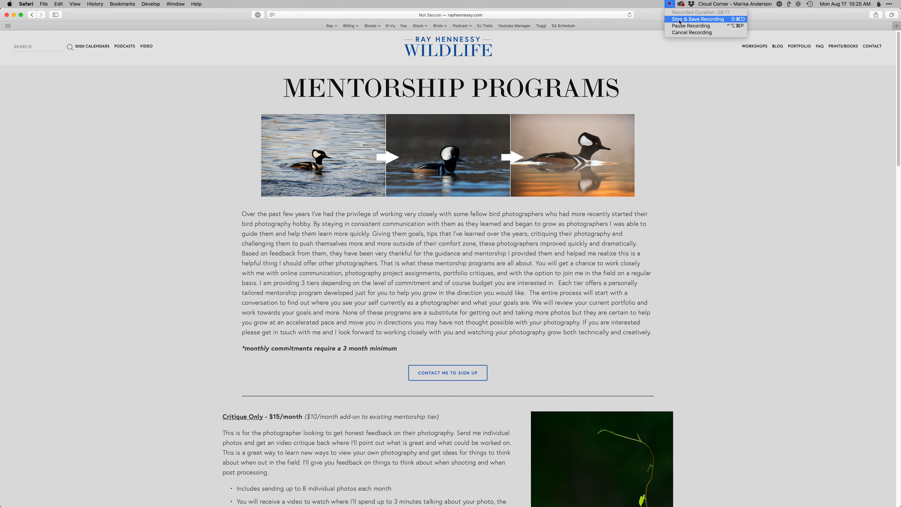